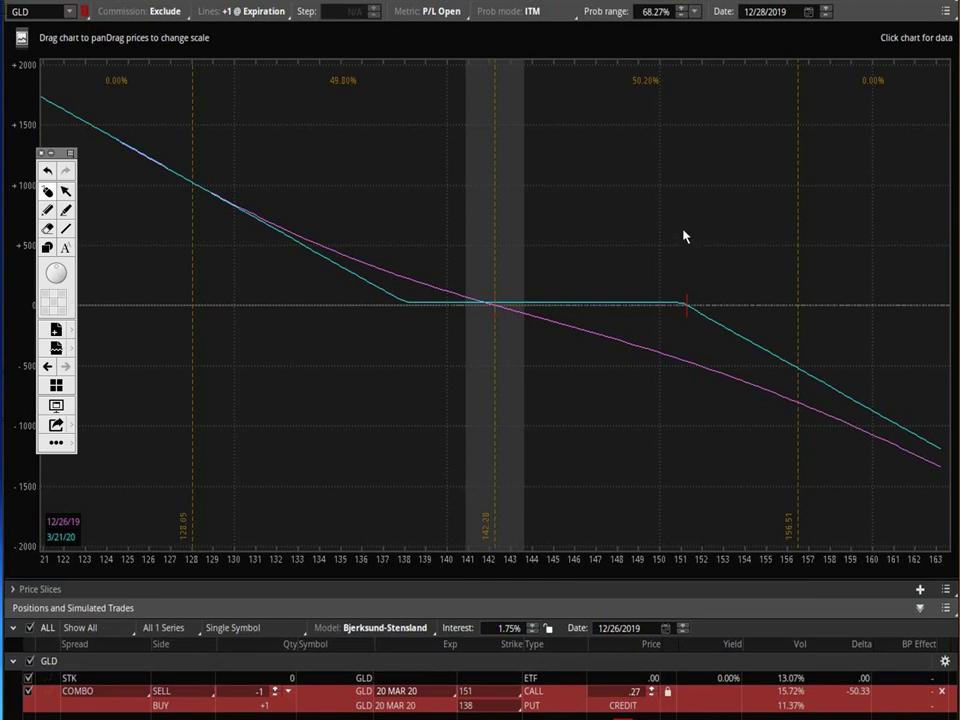
Mark the 138 and 151 strikes on the GLD risk graph in red, bracket the range between them, and circle the .27 credit.
drag(682, 215, 688, 345)
drag(409, 245, 410, 360)
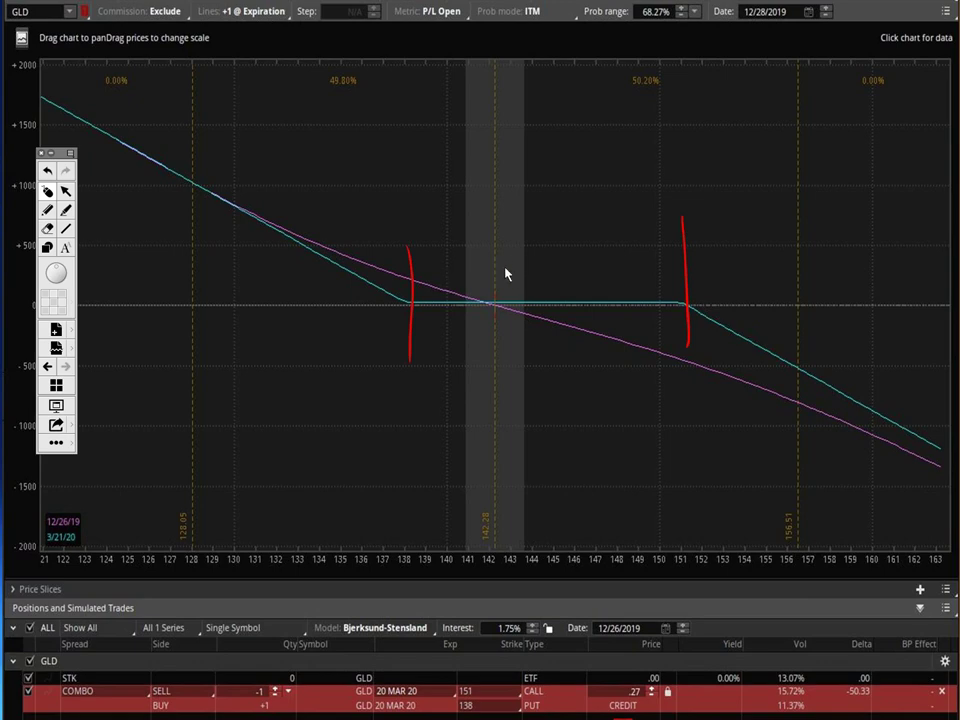
mouse_move(456, 271)
mouse_down()
mouse_move(643, 265)
mouse_move(667, 280)
mouse_up()
drag(443, 240, 444, 272)
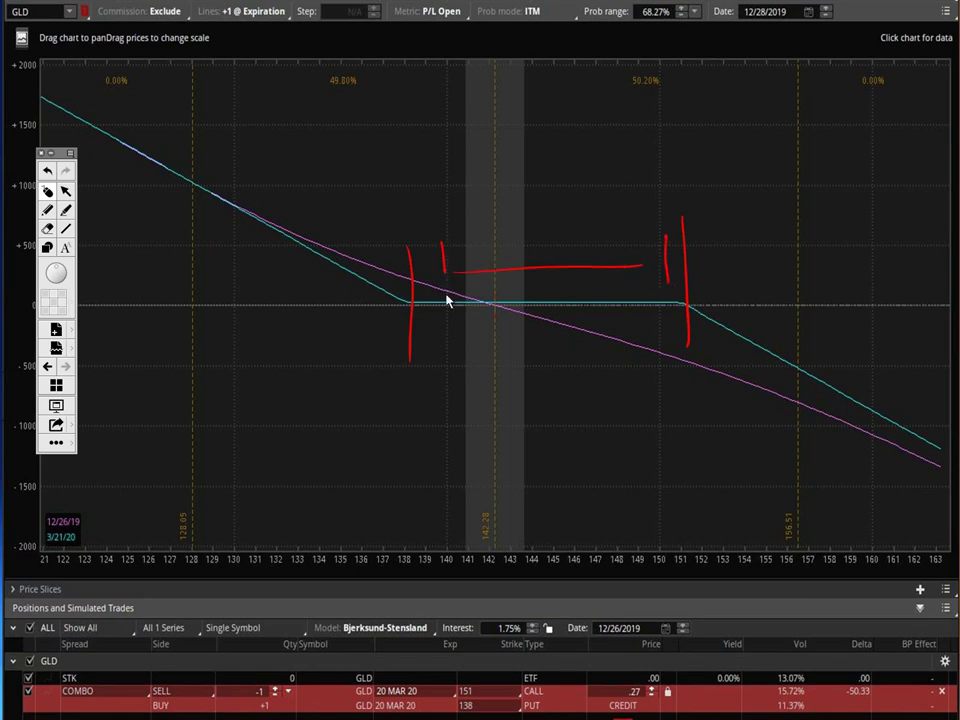
mouse_move(605, 700)
mouse_down()
mouse_move(666, 677)
mouse_move(610, 695)
mouse_up()
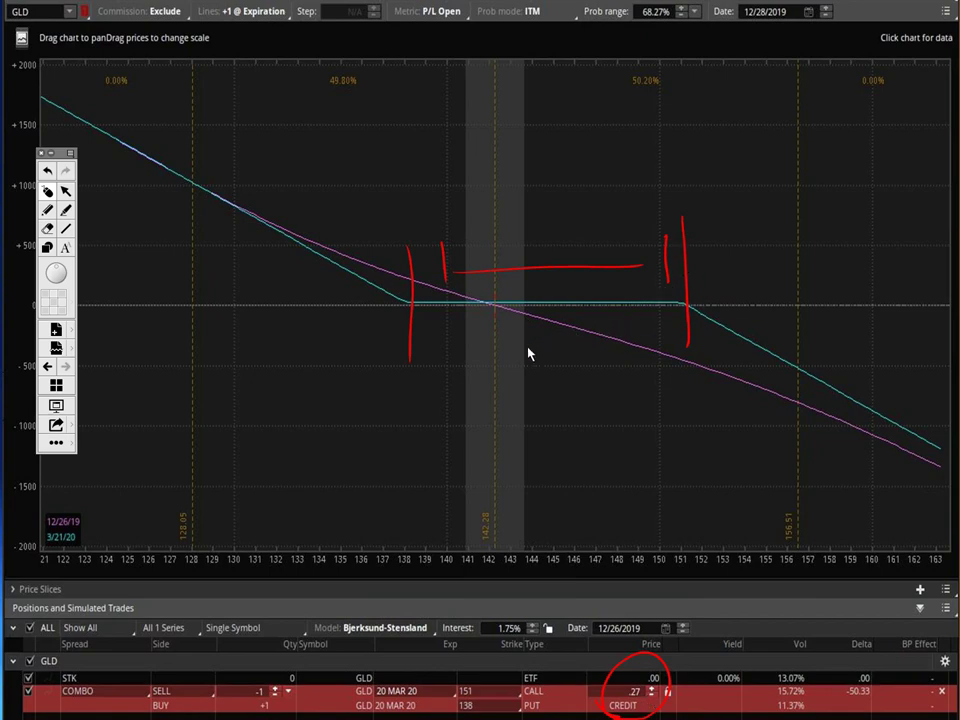
Trace the flat zone from the current GLD price towards the 151 strike and the falling expiration line beyond it in red.
mouse_move(494, 292)
mouse_down()
mouse_move(494, 325)
mouse_move(667, 319)
mouse_up()
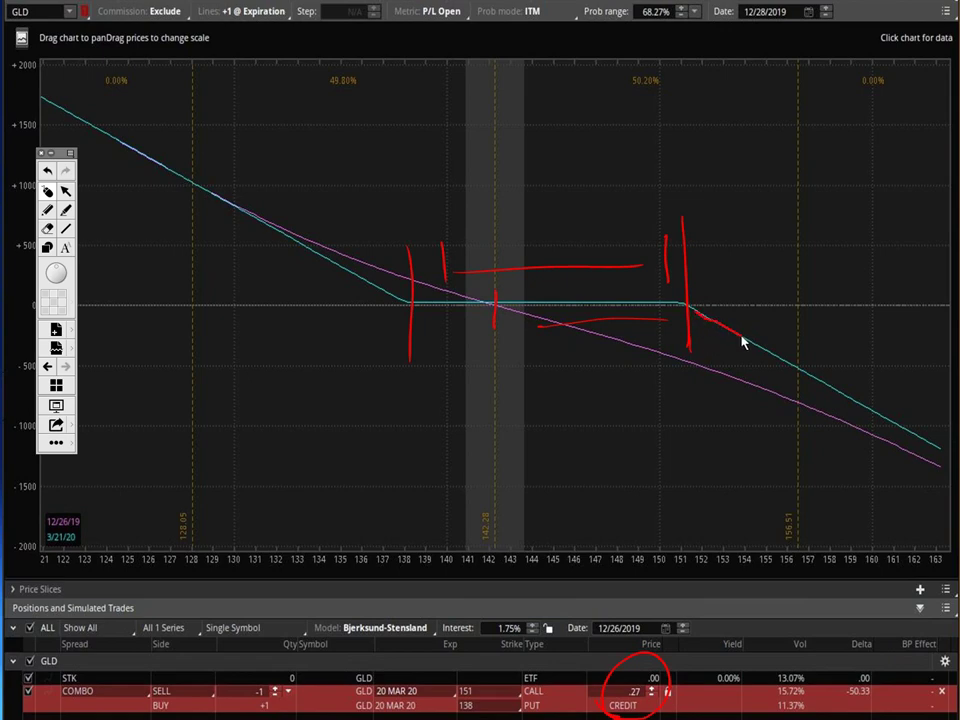
drag(798, 374, 811, 383)
drag(573, 298, 662, 297)
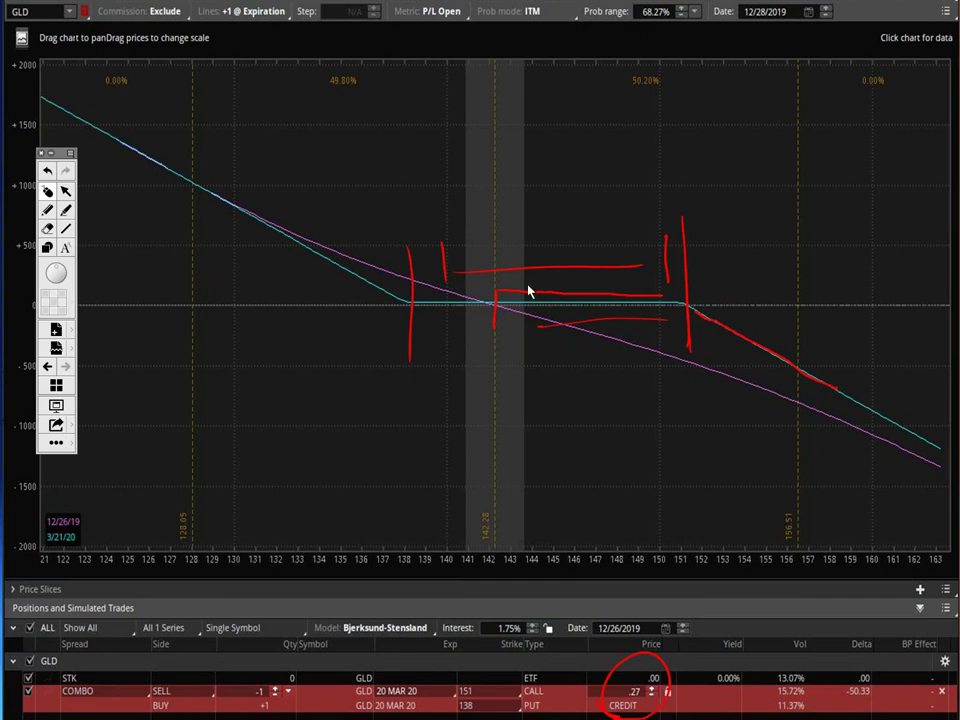
mouse_move(526, 291)
mouse_down()
mouse_move(519, 296)
mouse_move(670, 301)
mouse_up()
drag(564, 287, 511, 283)
Clear the handwritten note from the page 19 Risk Reversal slide and advance to the Normal Curve slide.
key(Delete)
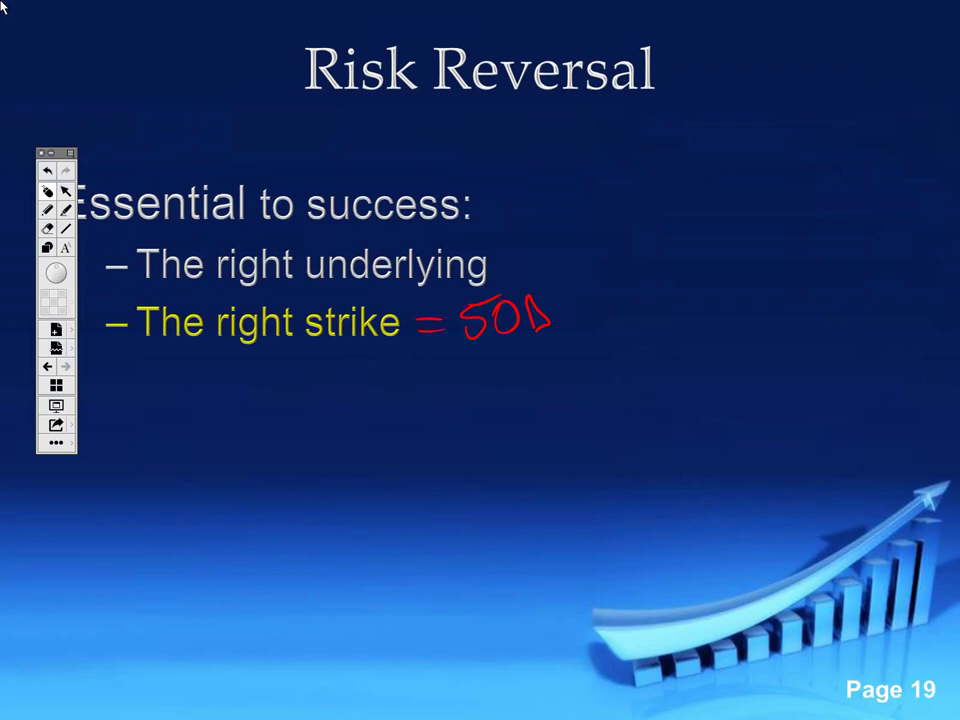
key(Delete)
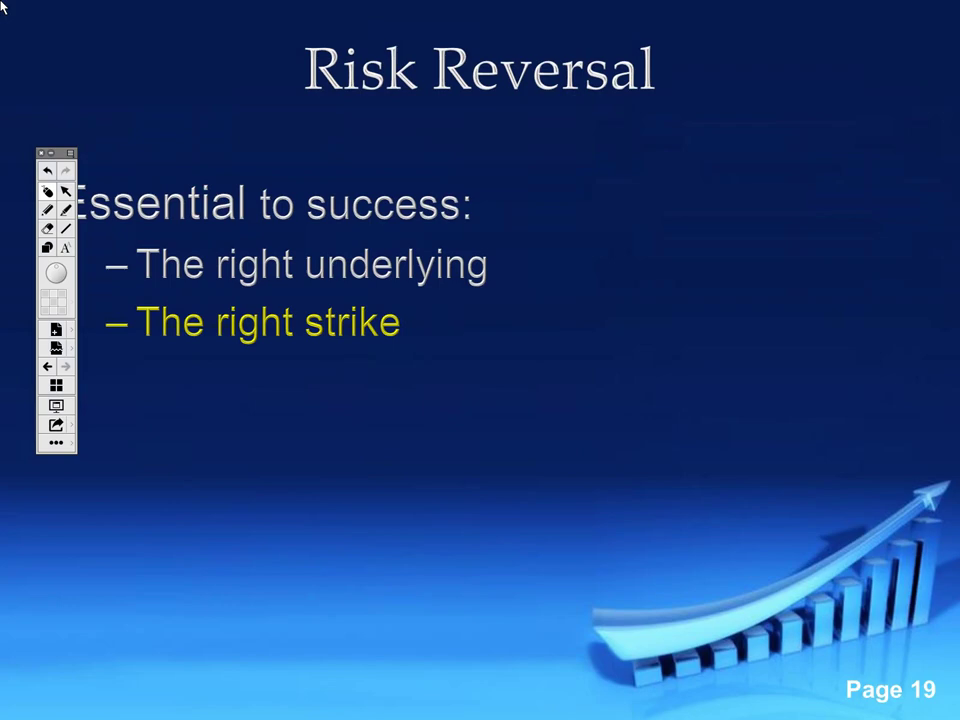
key(Right)
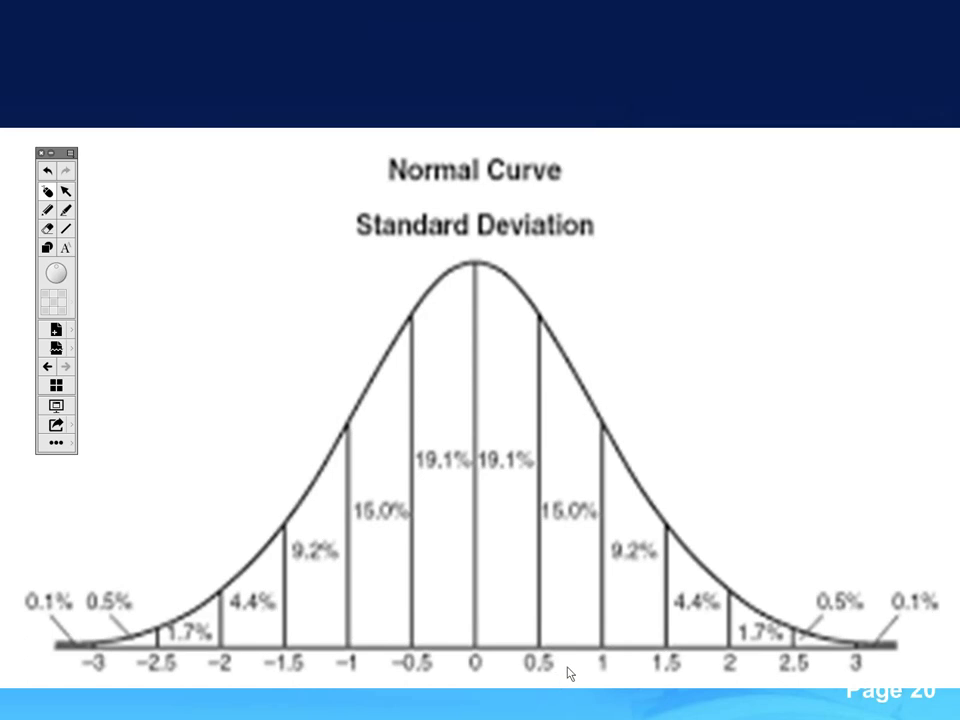
Handwrite "Call" below the 1 mark and "Put" below the −0.5 mark of the normal curve's axis.
mouse_move(575, 674)
mouse_down()
mouse_move(570, 683)
mouse_move(634, 677)
mouse_up()
mouse_move(378, 700)
mouse_down()
mouse_move(380, 676)
mouse_move(418, 692)
mouse_up()
drag(408, 684, 425, 677)
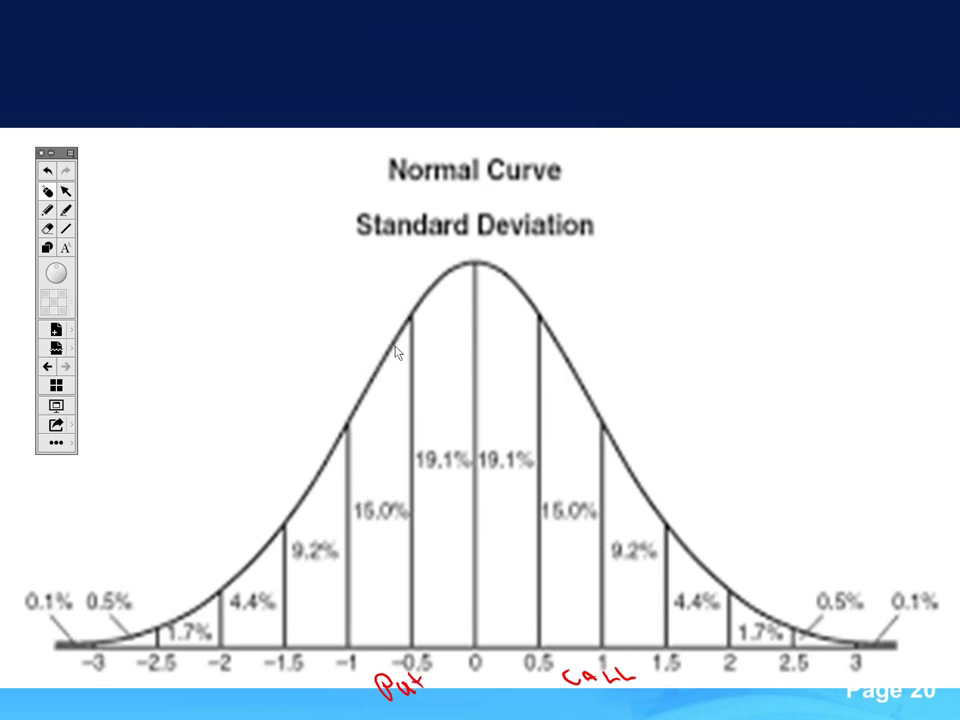
Draw vertical red marks above the −0.5, −1, 1 and 1.5 standard deviation lines of the normal curve.
drag(407, 266, 408, 303)
drag(327, 325, 335, 405)
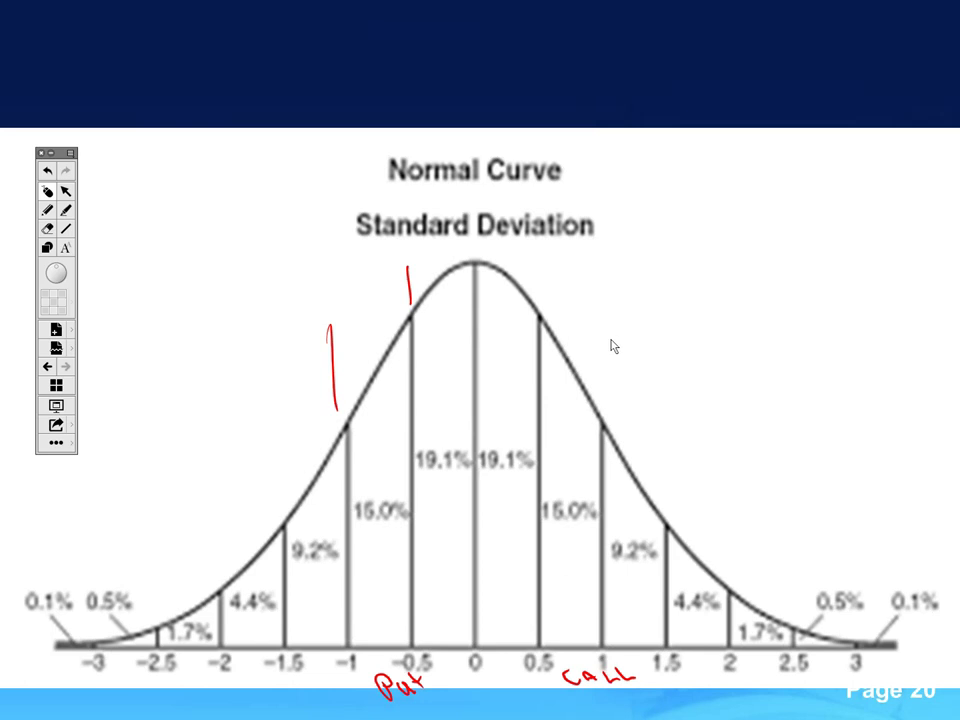
drag(601, 312, 603, 396)
drag(669, 302, 660, 485)
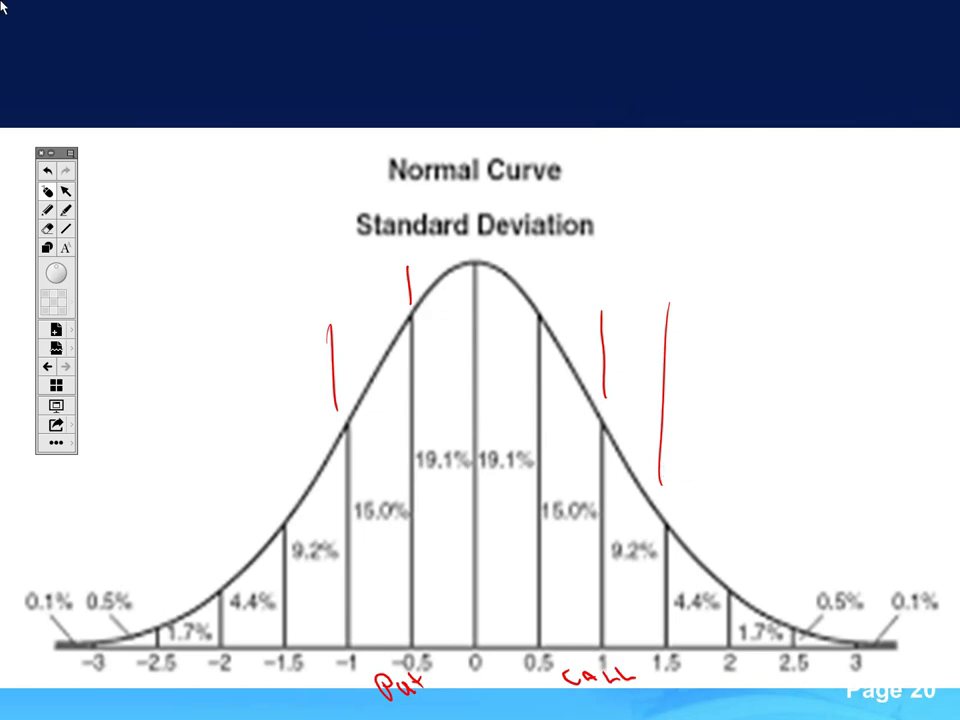
Clear the red ink from the Normal Curve slide and the GLD risk graph, and advance to the skew slide.
key(e)
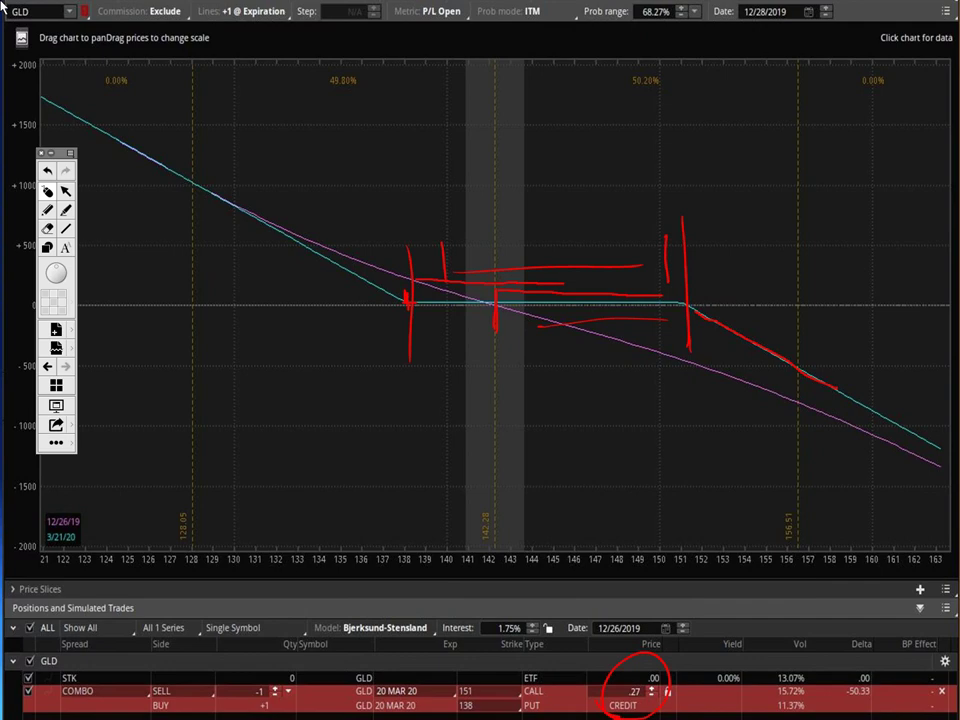
key(Delete)
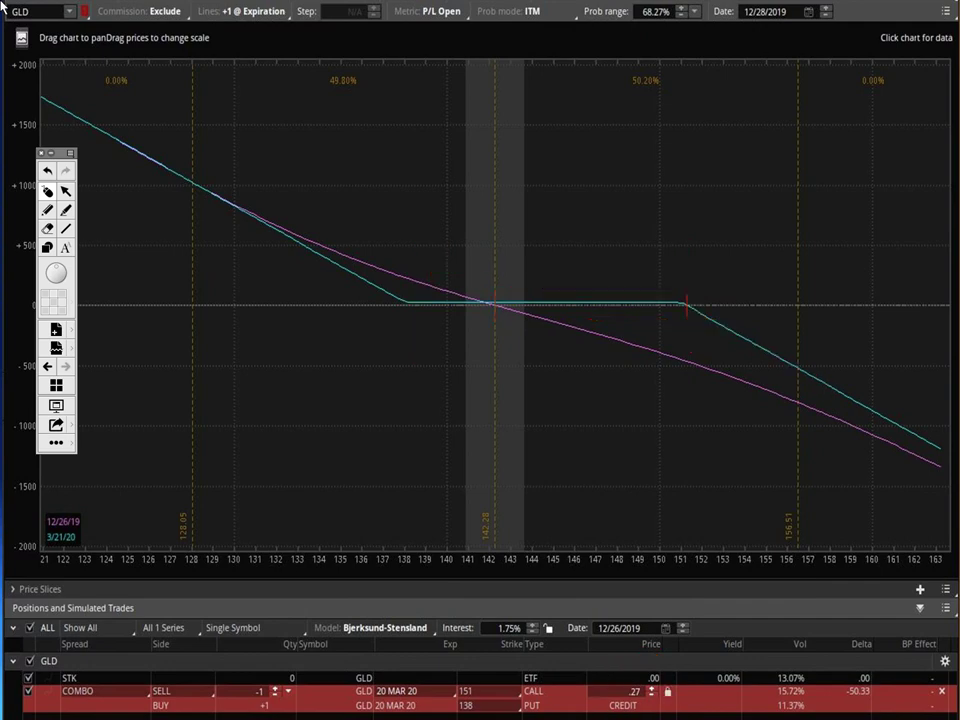
key(Right)
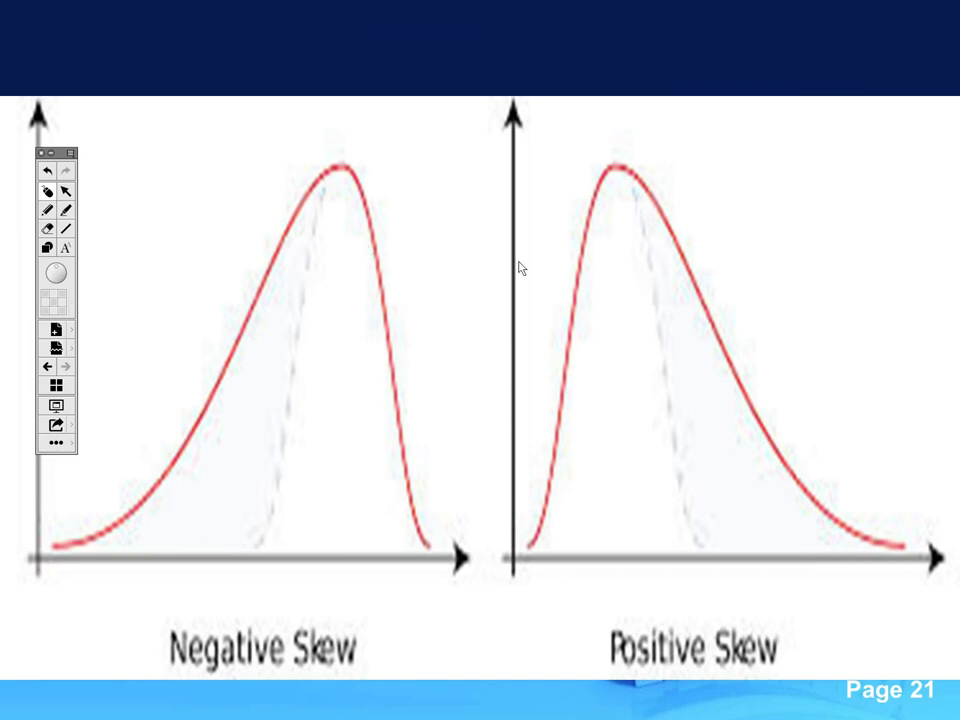
Advance to the UNH option chain and mark the 295 strike, the 290 put and the 300 call in red.
key(Right)
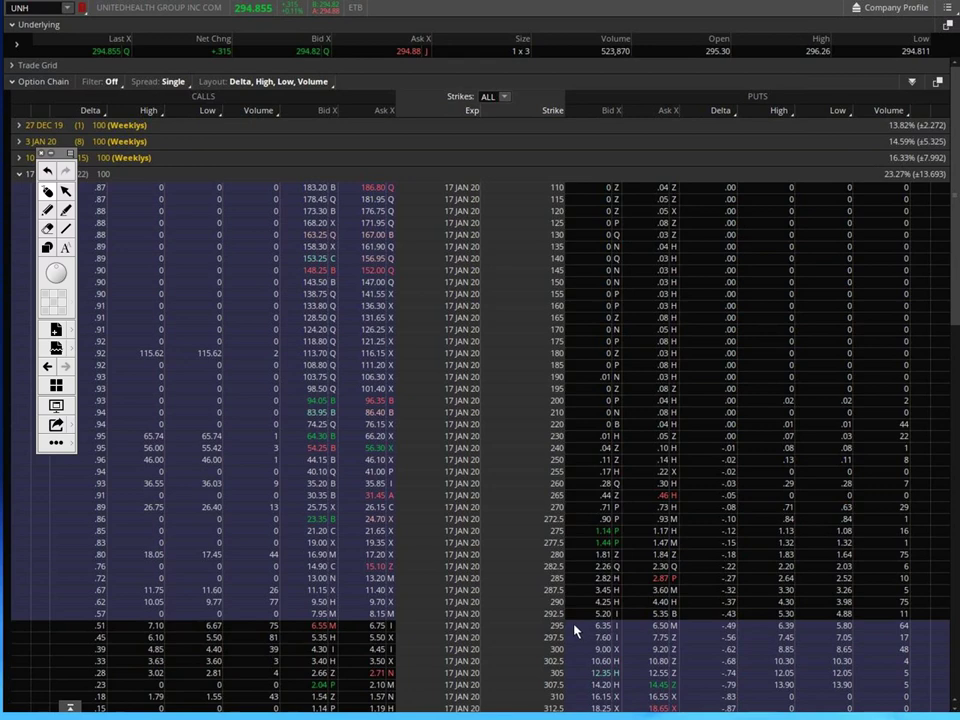
drag(574, 626, 585, 627)
drag(549, 626, 515, 627)
drag(578, 602, 584, 601)
drag(339, 650, 361, 650)
key(ctrl+shift+Delete)
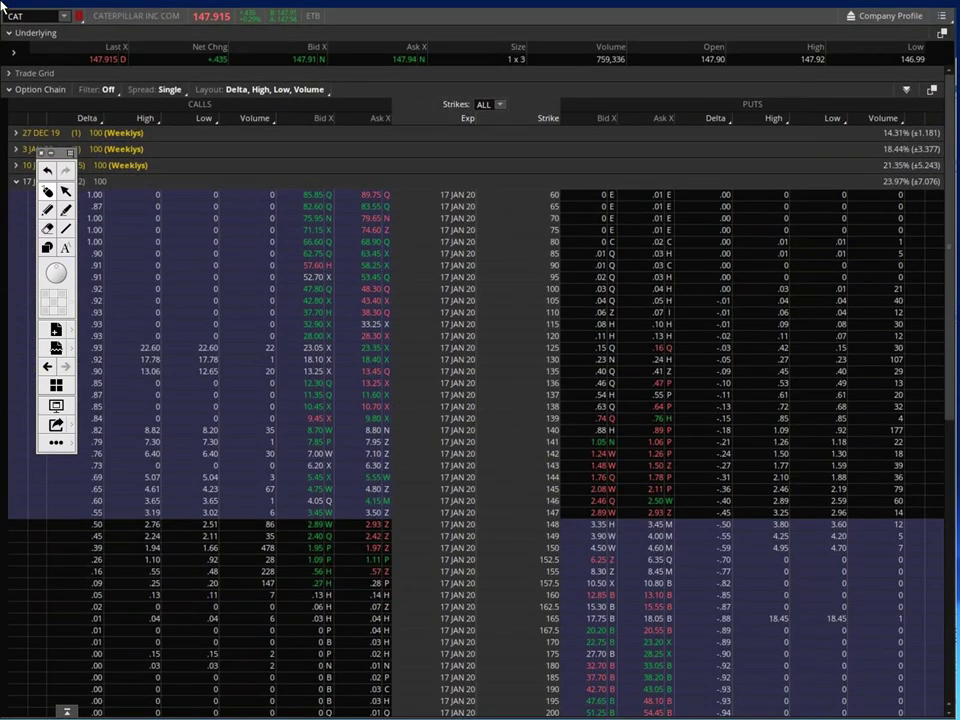
Collapse the drawing toolbar and underline CAT's last price, the 148 strike, the 145 and 146 puts and the 150 call.
click(56, 155)
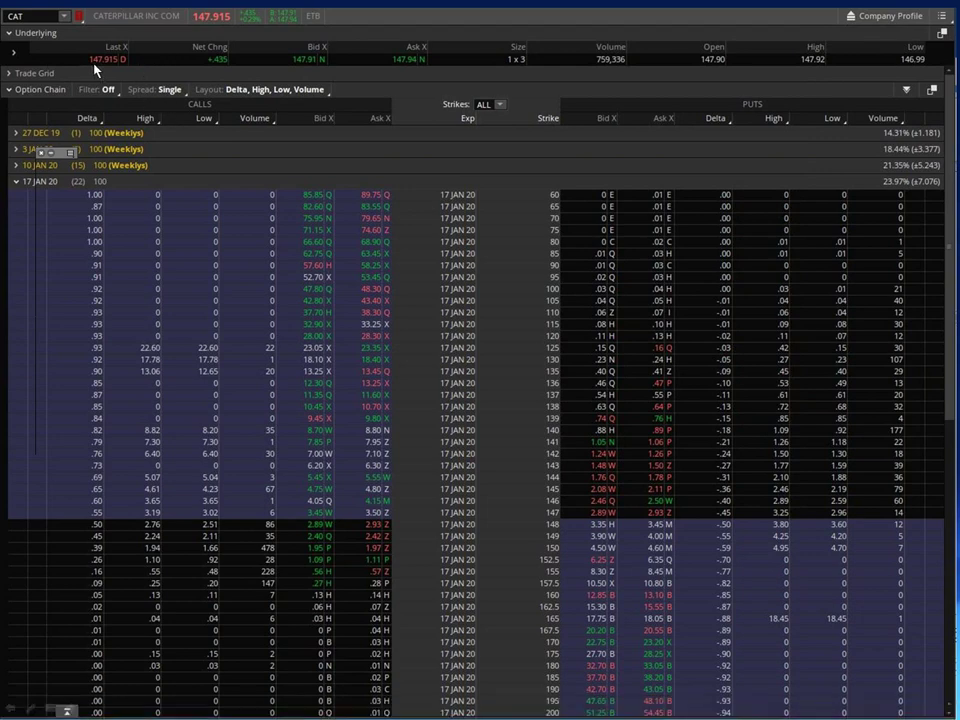
drag(90, 63, 118, 62)
drag(522, 525, 544, 525)
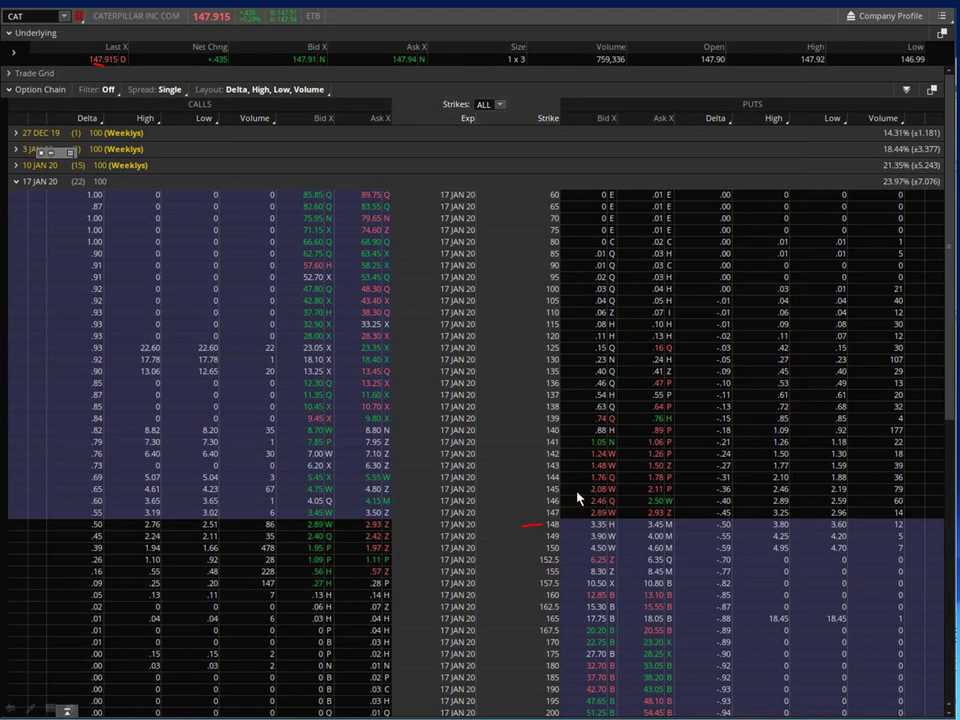
drag(632, 491, 641, 490)
drag(629, 501, 641, 501)
drag(357, 548, 341, 548)
key(Escape)
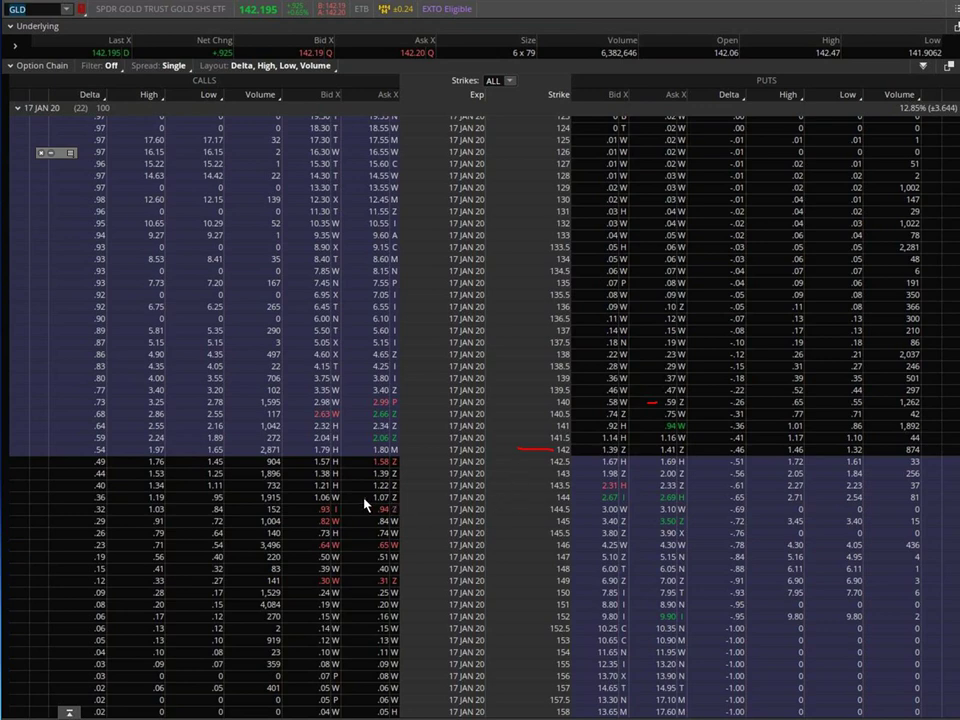
Mark the 144 call's price in red on the GLD option chain.
drag(352, 497, 366, 497)
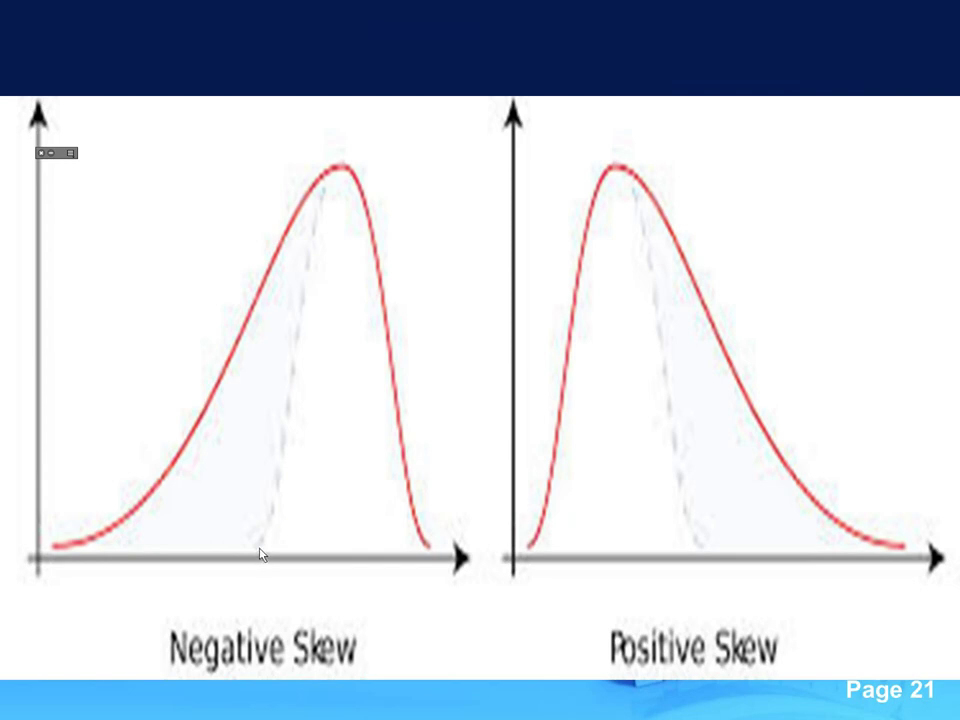
Draw short vertical marks across the Negative Skew axis at the dashed curve's base, the upper tail and the lower tail.
drag(258, 546, 259, 562)
drag(421, 524, 422, 561)
drag(104, 513, 105, 571)
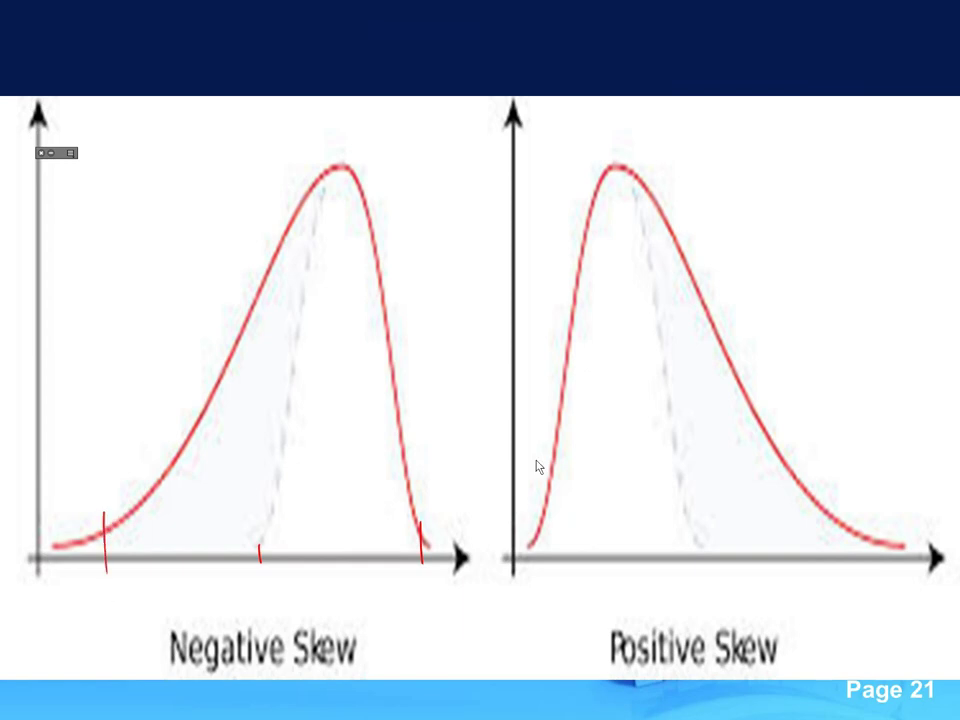
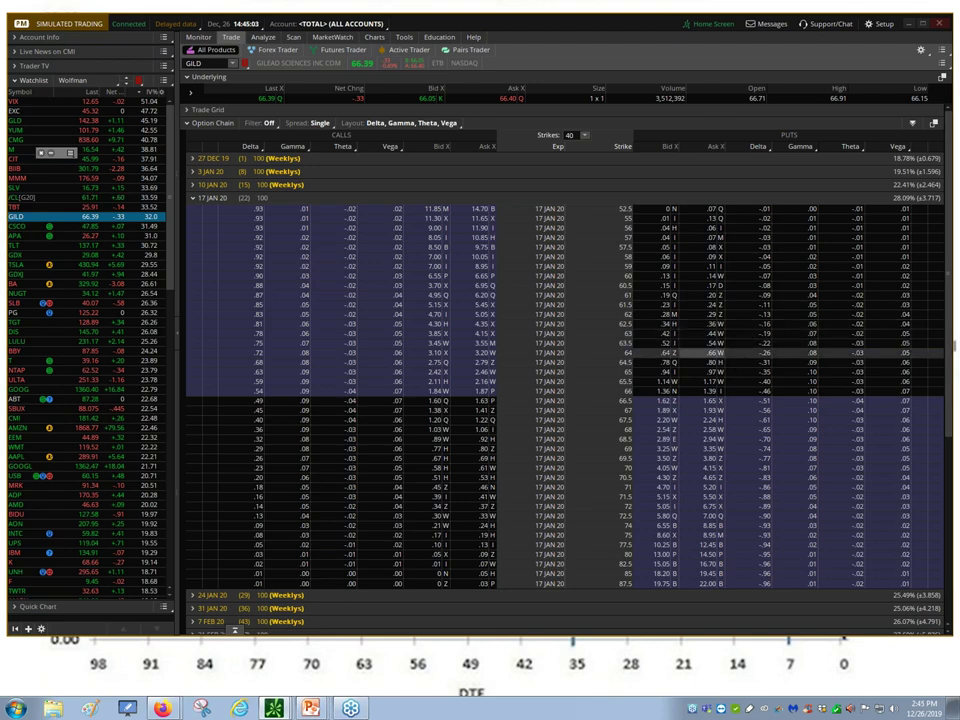
Build a GILD 17 JAN 20 combo order buying the 64 put and selling the 69.5 call, with quantity 1 per leg.
click(712, 354)
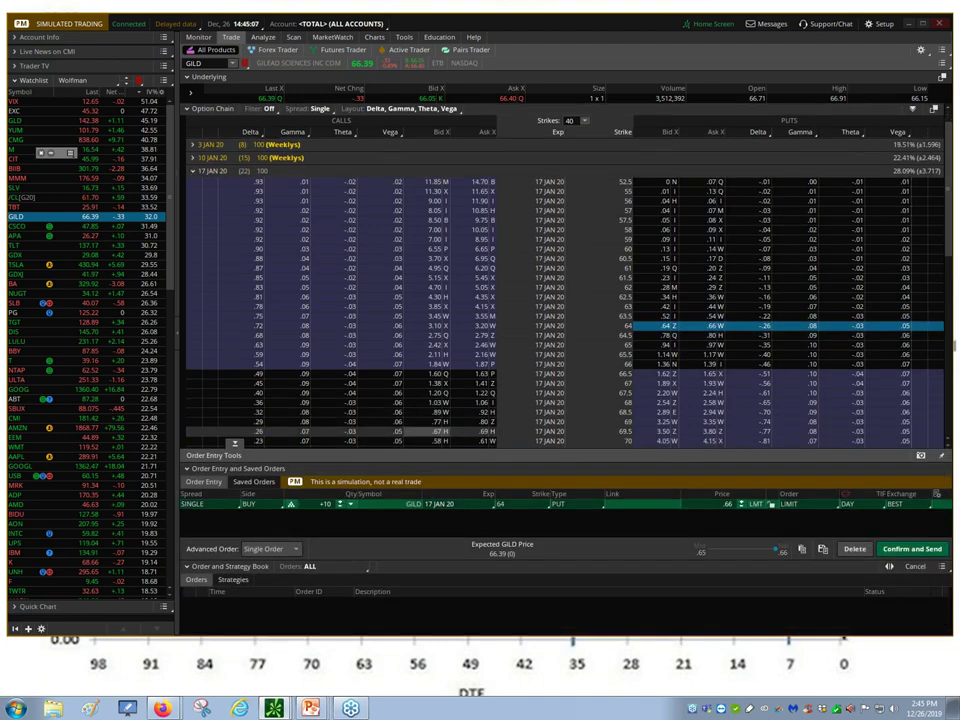
scroll(435, 422, down, 1)
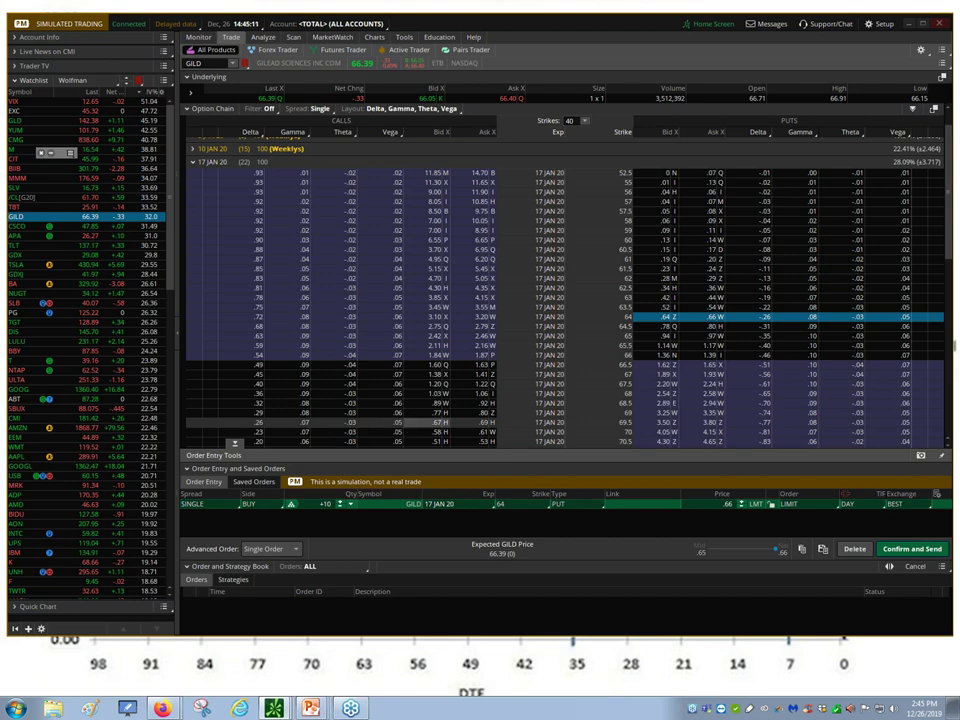
ctrl+click(437, 422)
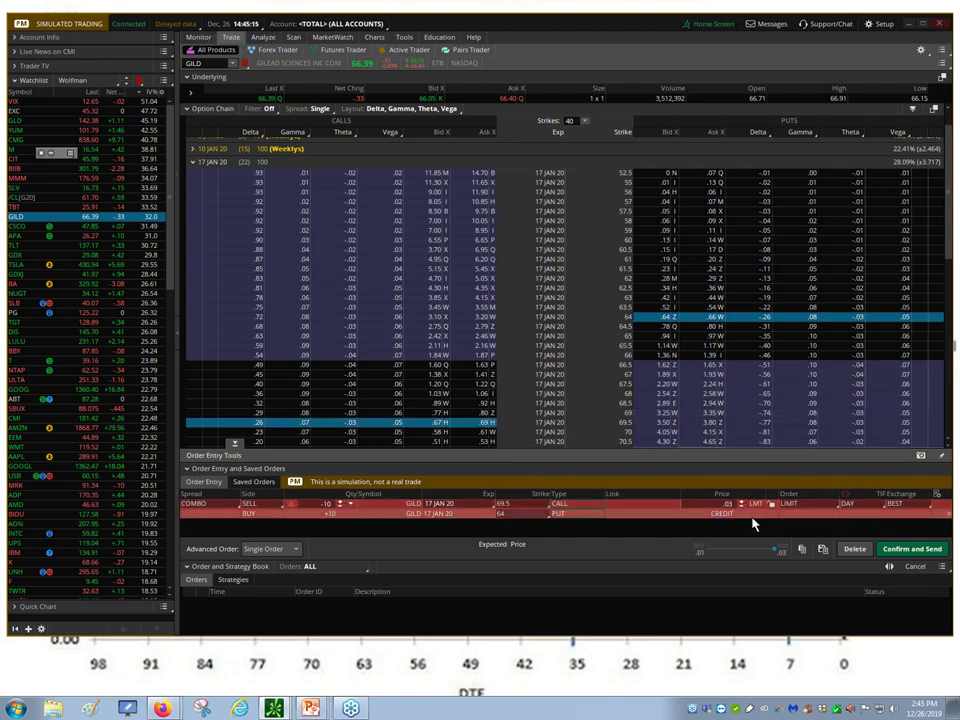
click(342, 503)
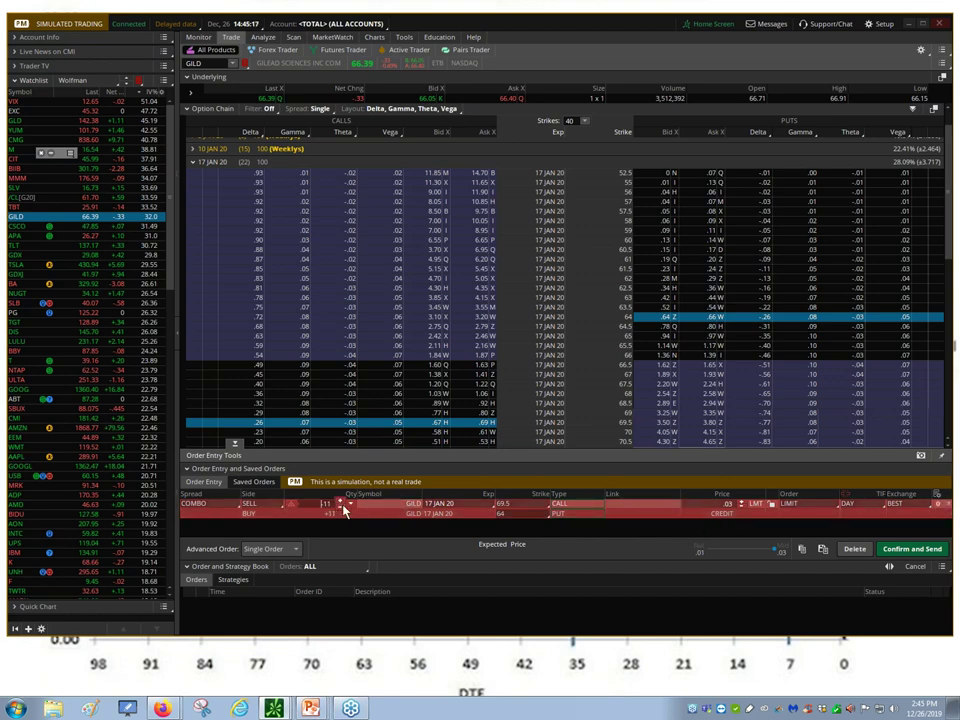
scroll(342, 503, down, 7)
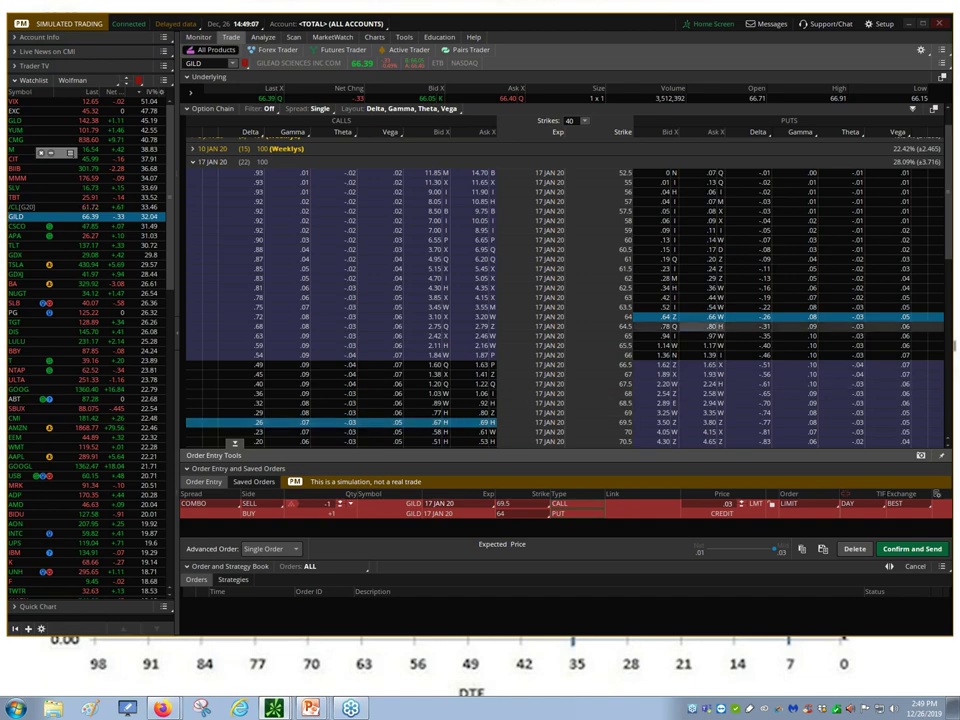
Replace the order with a GILD 17 JAN 20 combo buying the 64.5 put and selling the 70 call, quantity 1 per leg.
click(715, 326)
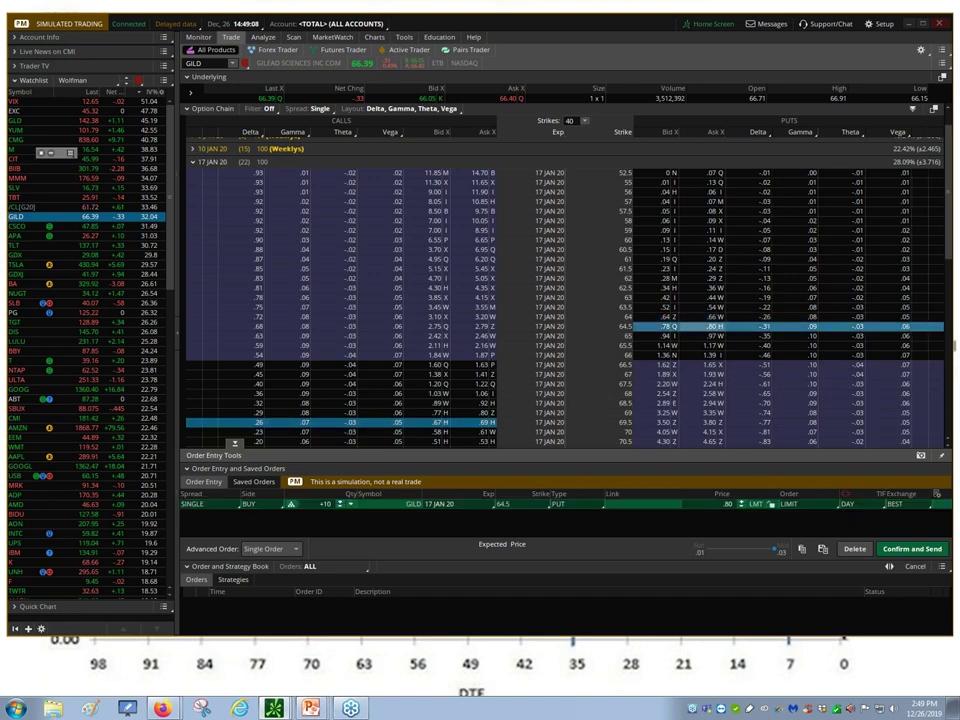
ctrl+click(440, 432)
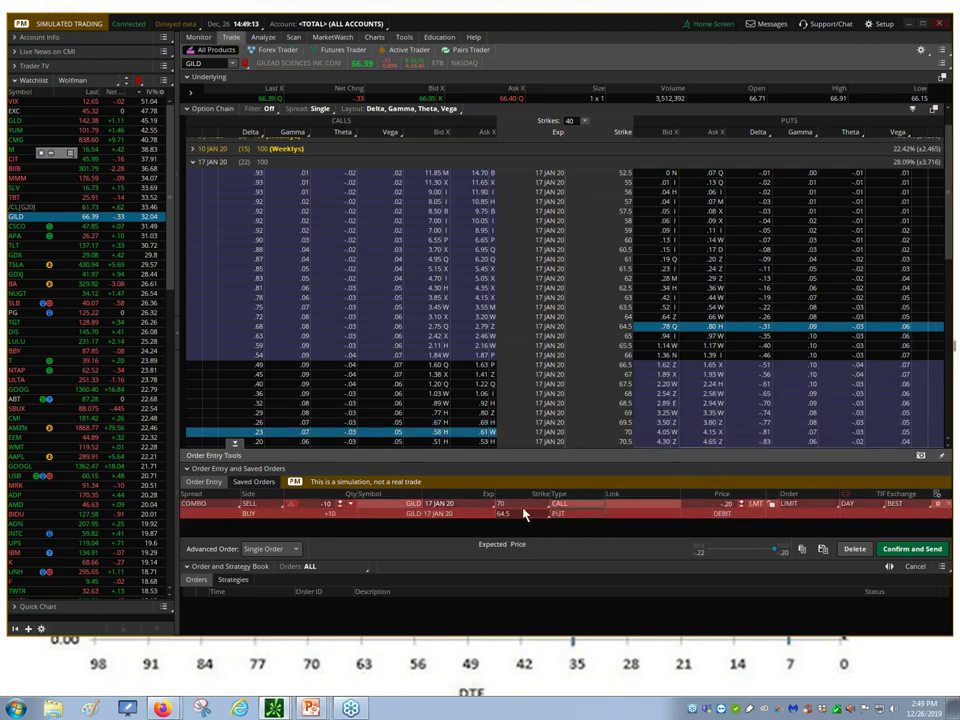
click(341, 506)
click(343, 505)
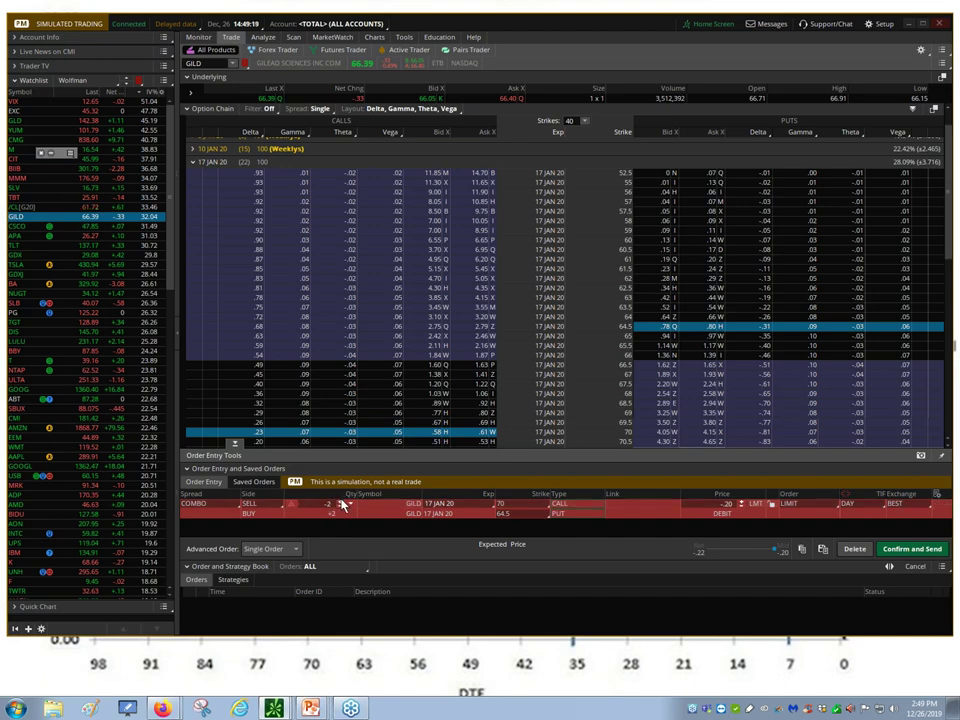
click(343, 505)
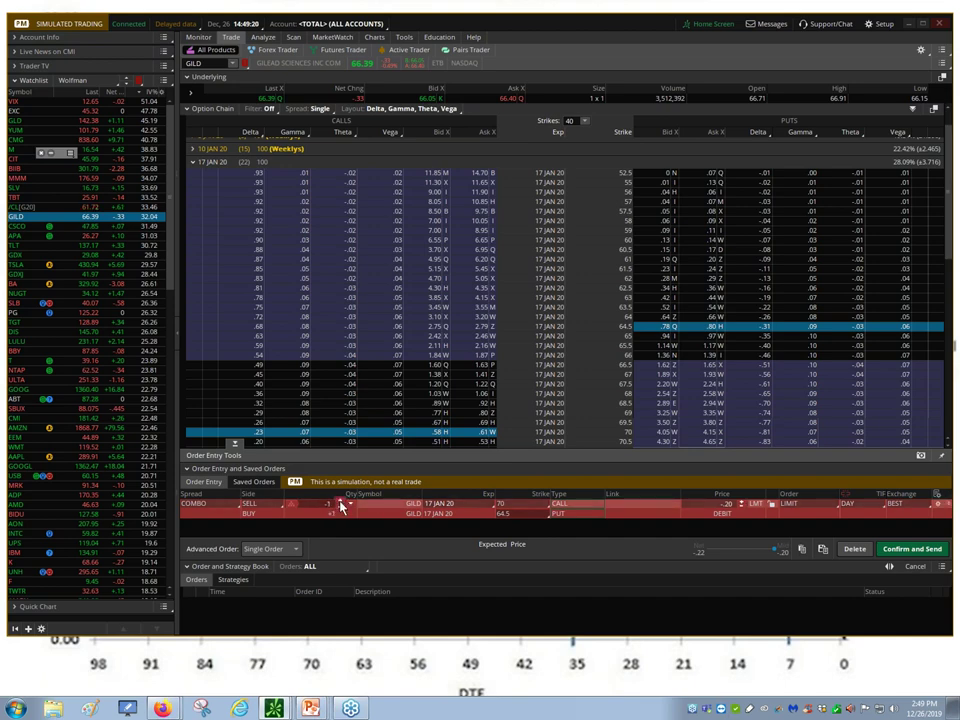
Analyze the 70/64.5 combo trade in the risk profile, and minimize the trading platform to return to the PowerPoint slideshow.
right_click(634, 516)
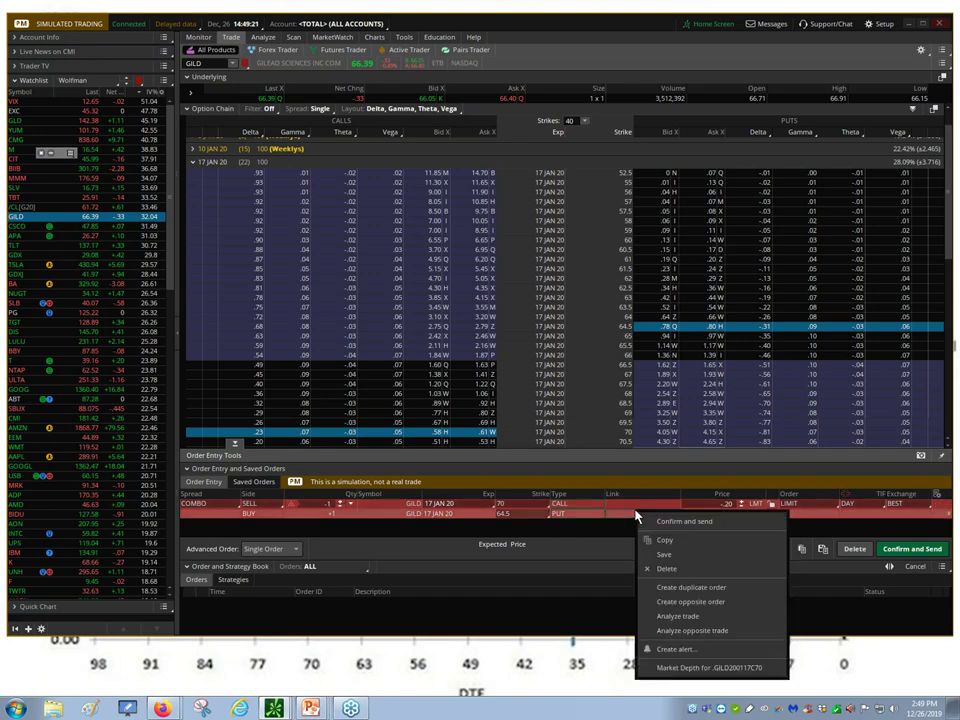
click(692, 616)
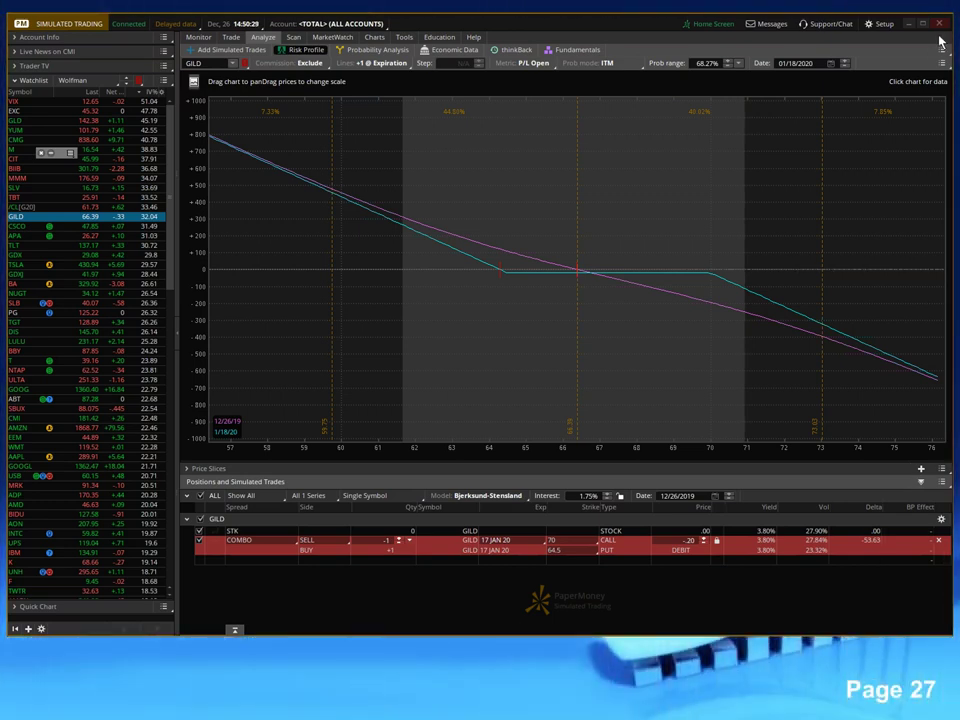
click(911, 10)
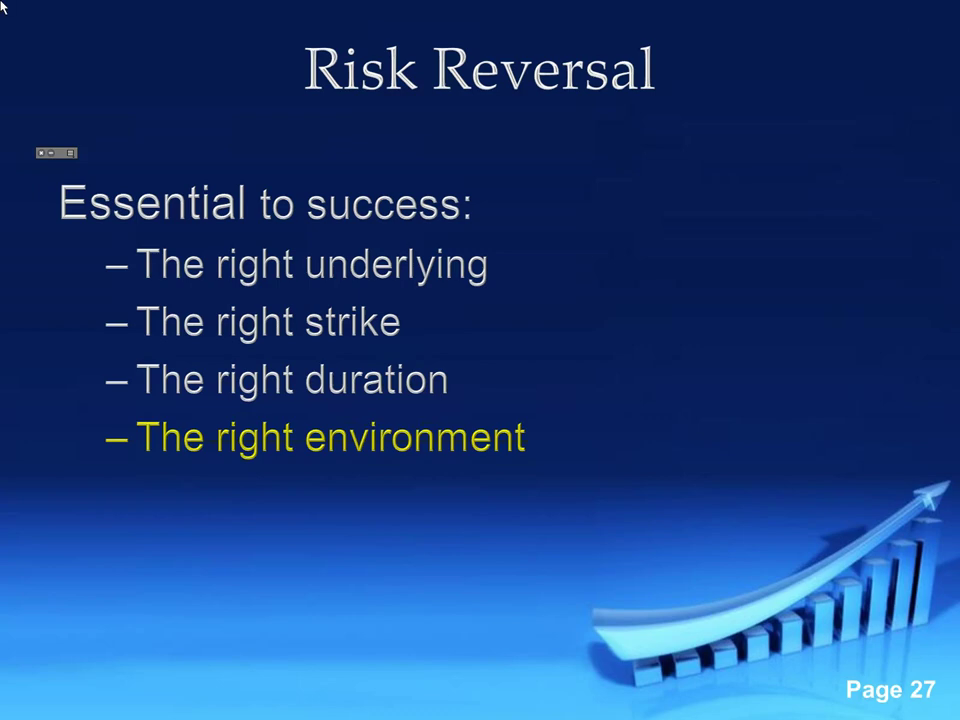
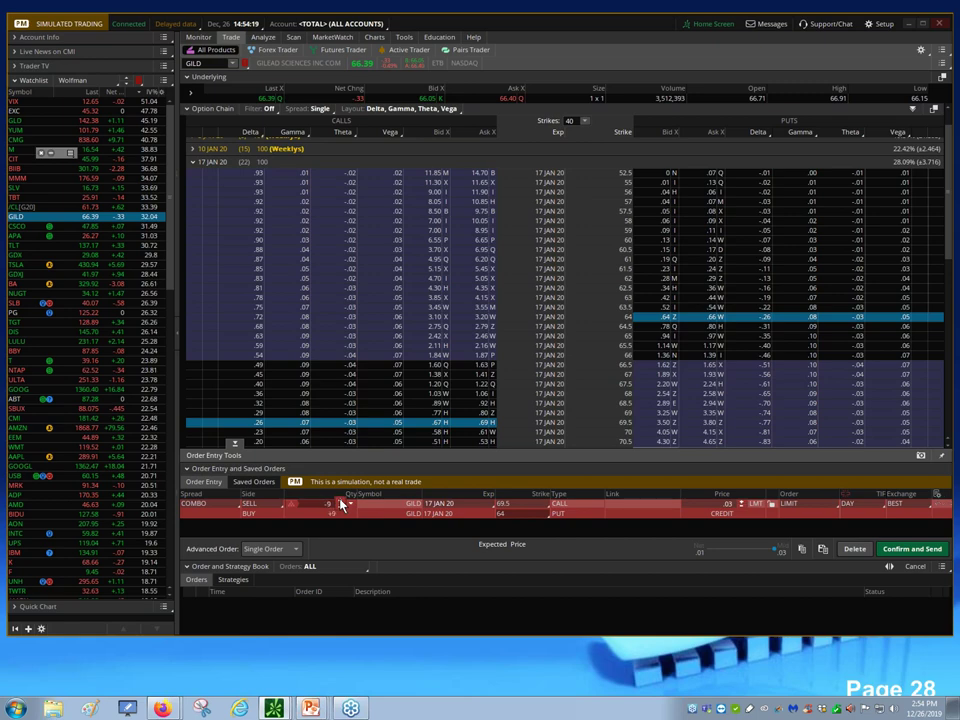
Set the GILD 69.5/64 combo order quantity to 1 per leg, and bring up the GILD price chart.
scroll(340, 503, down, 4)
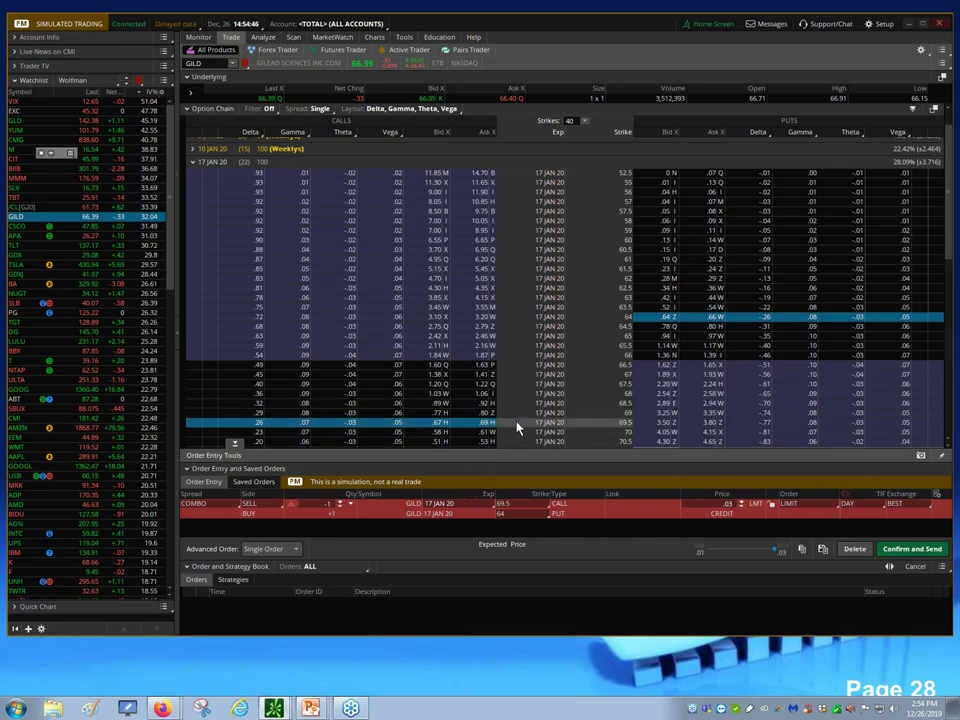
click(372, 38)
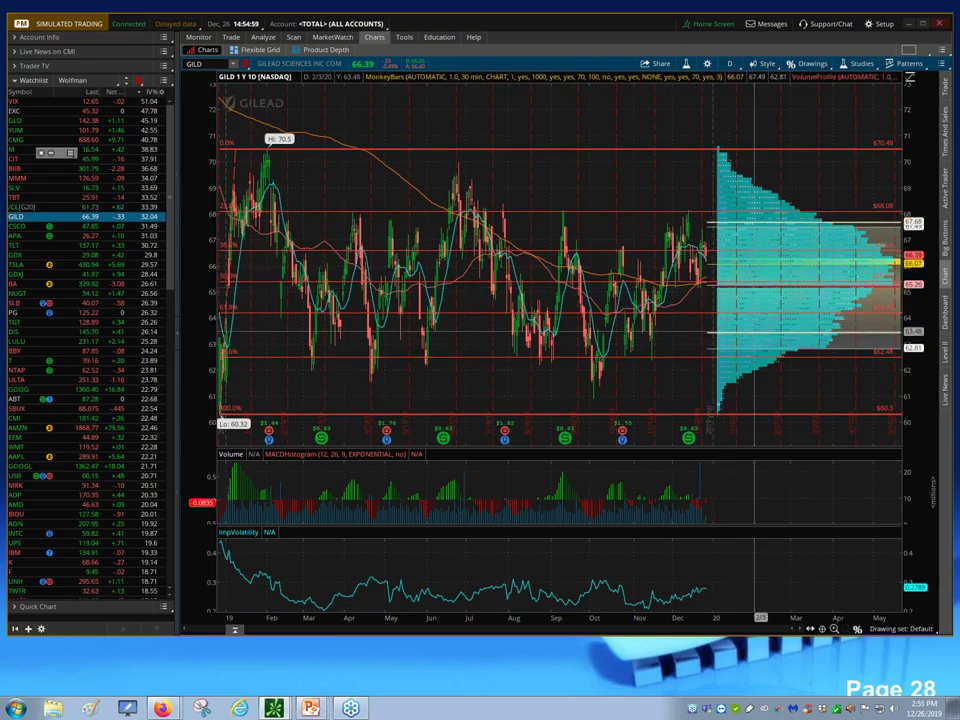
mouse_move(774, 313)
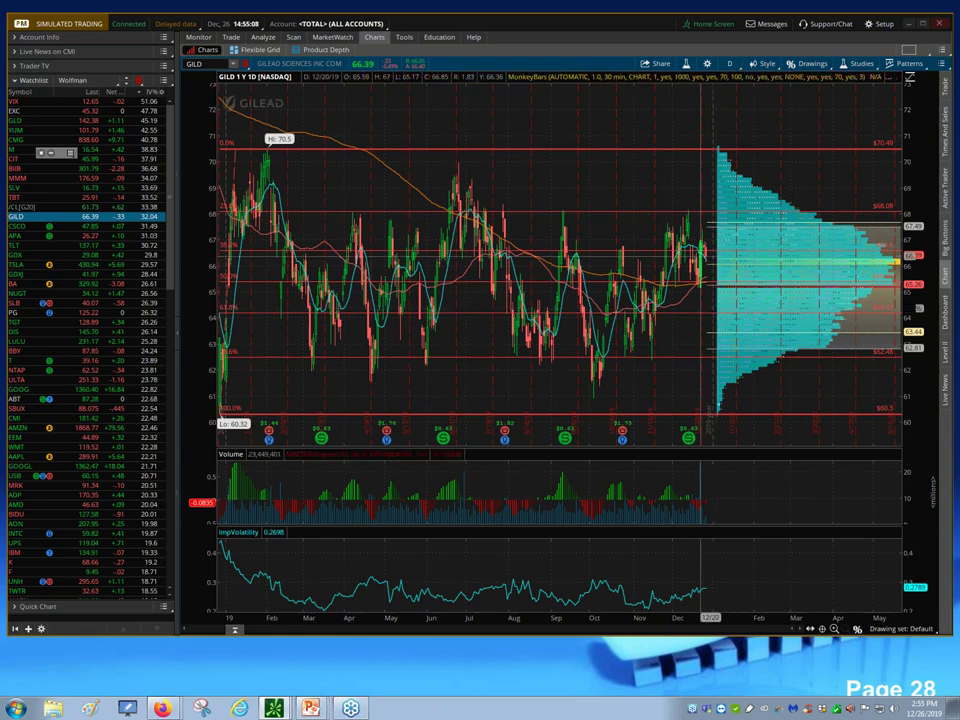
mouse_move(709, 266)
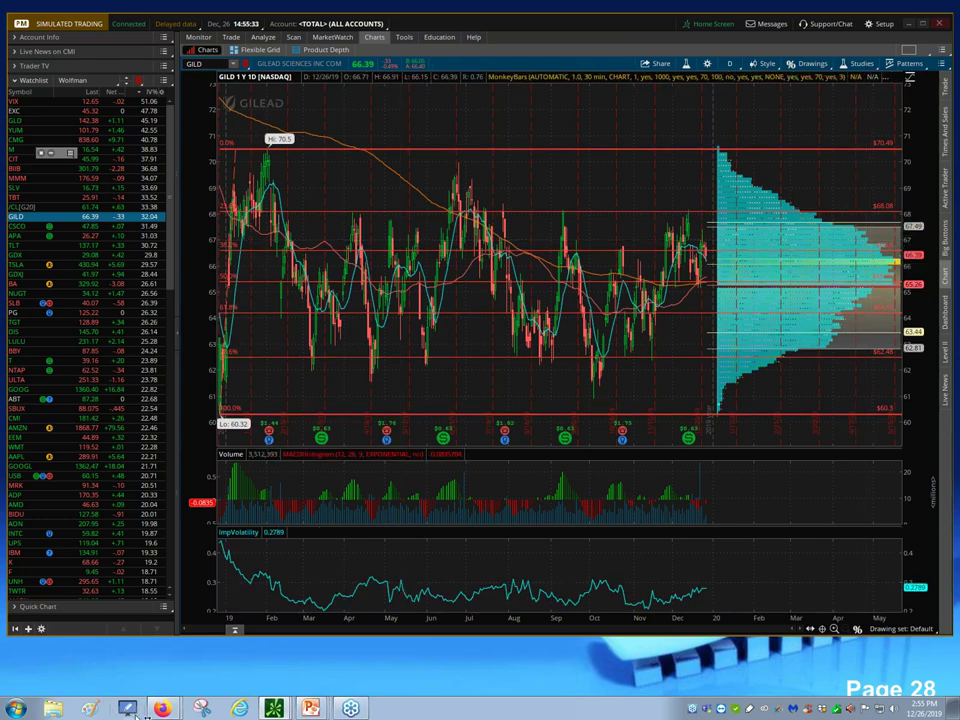
Circle the volume profile's outer edge near 67 on the GILD chart, and handwrite a figure starting with 66 above the profile.
click(49, 155)
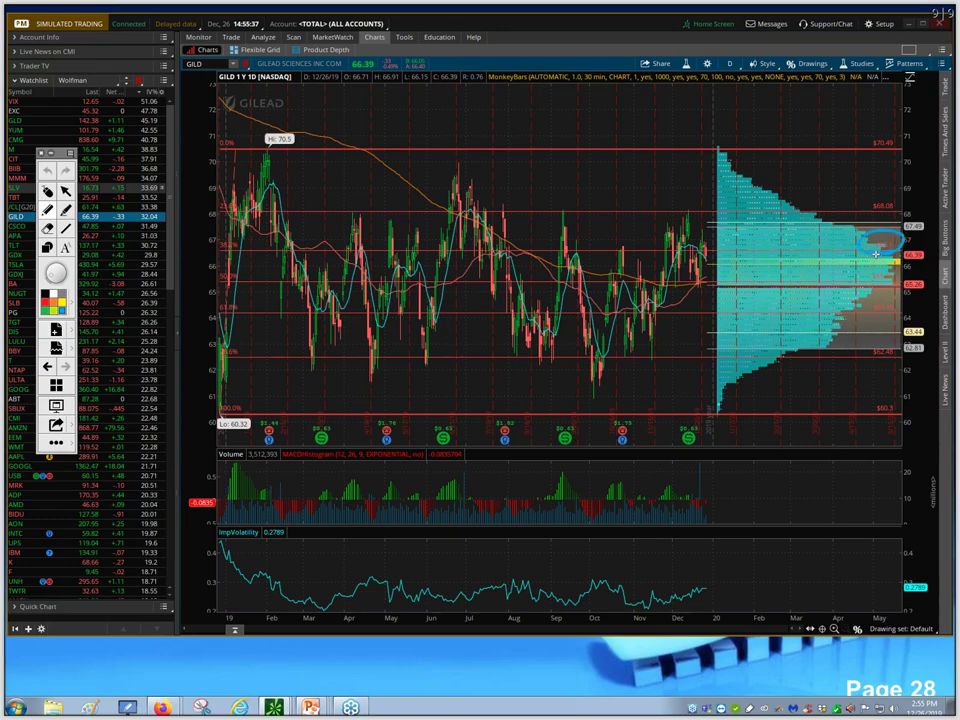
drag(866, 255, 876, 255)
mouse_move(757, 150)
mouse_down()
mouse_move(752, 185)
mouse_move(772, 182)
mouse_up()
drag(812, 122, 797, 155)
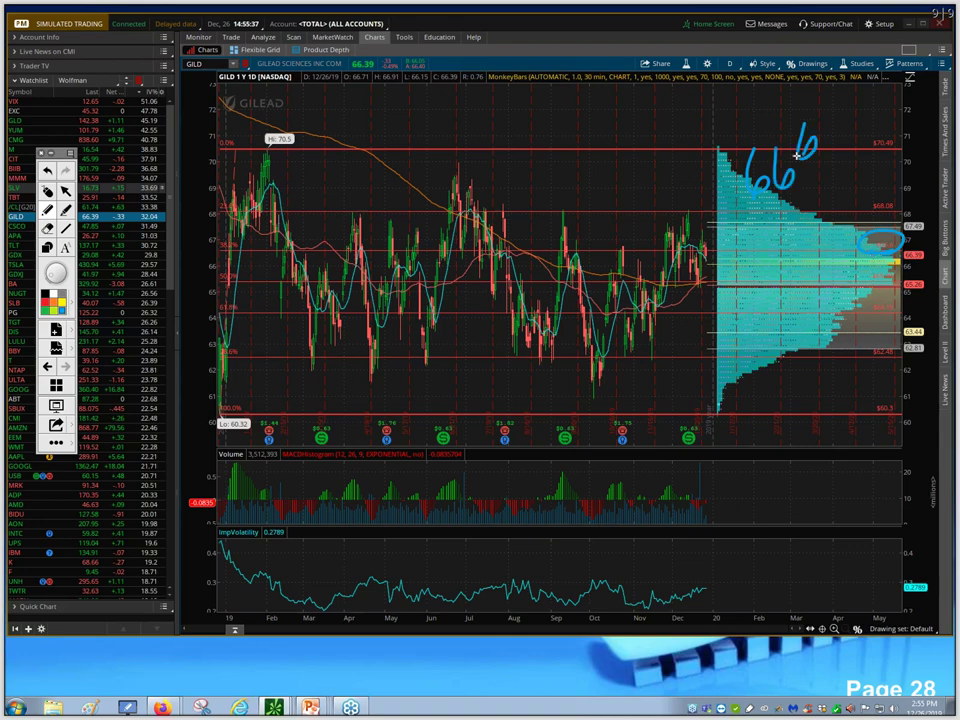
drag(830, 118, 826, 122)
drag(808, 181, 842, 153)
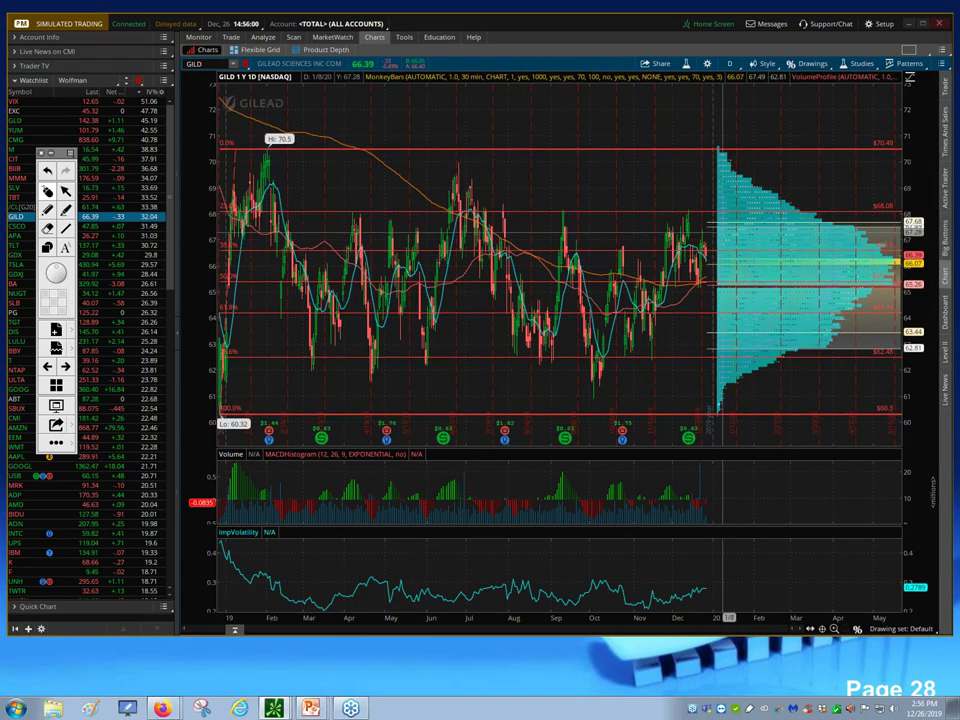
mouse_move(720, 268)
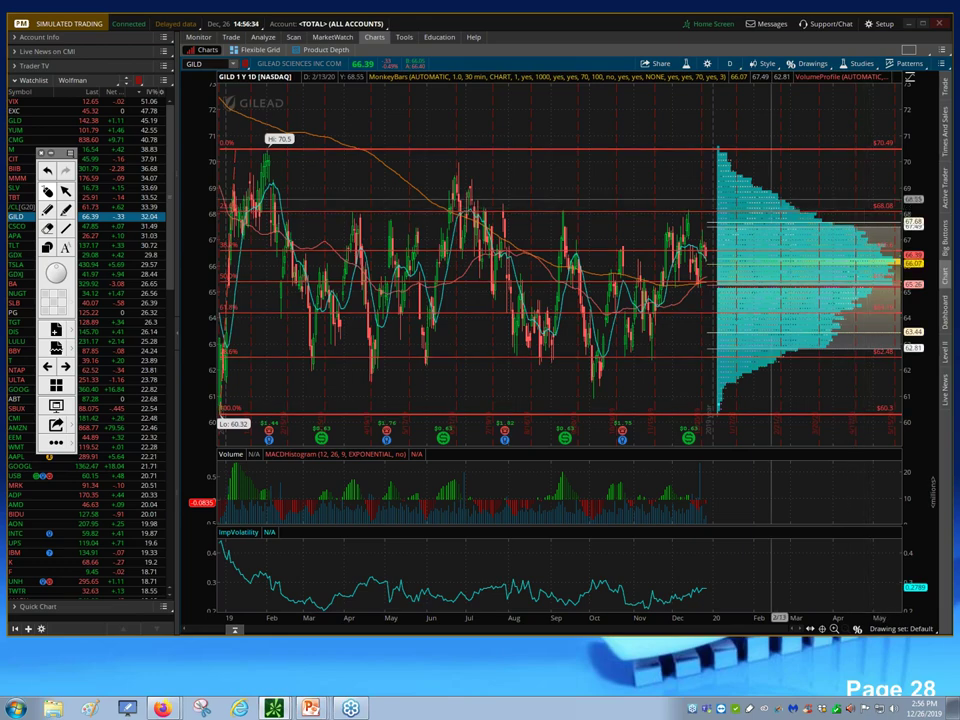
Draw freehand marks beside the GILD volume profile just above 68 and just below 65, and minimize the trading platform to the slideshow.
click(64, 193)
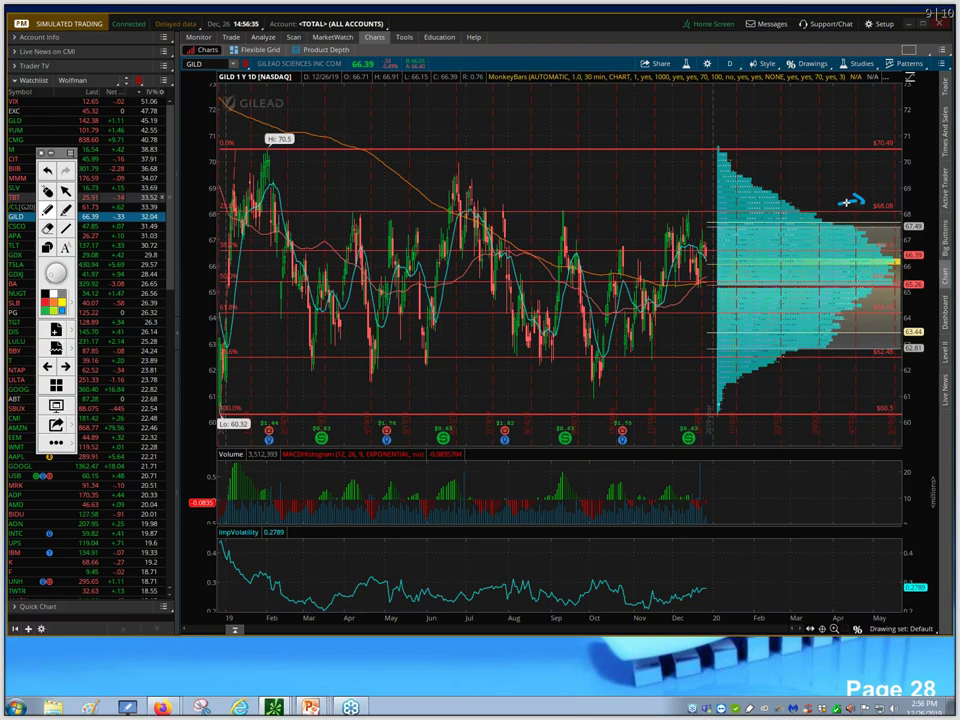
drag(846, 202, 862, 200)
drag(890, 302, 868, 302)
click(45, 153)
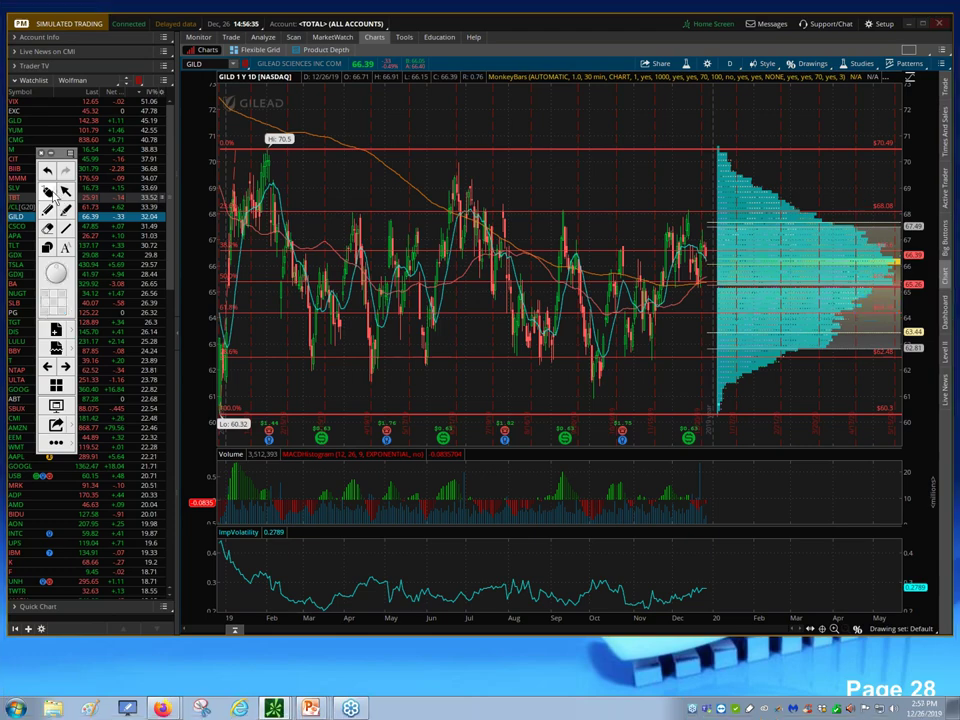
click(908, 24)
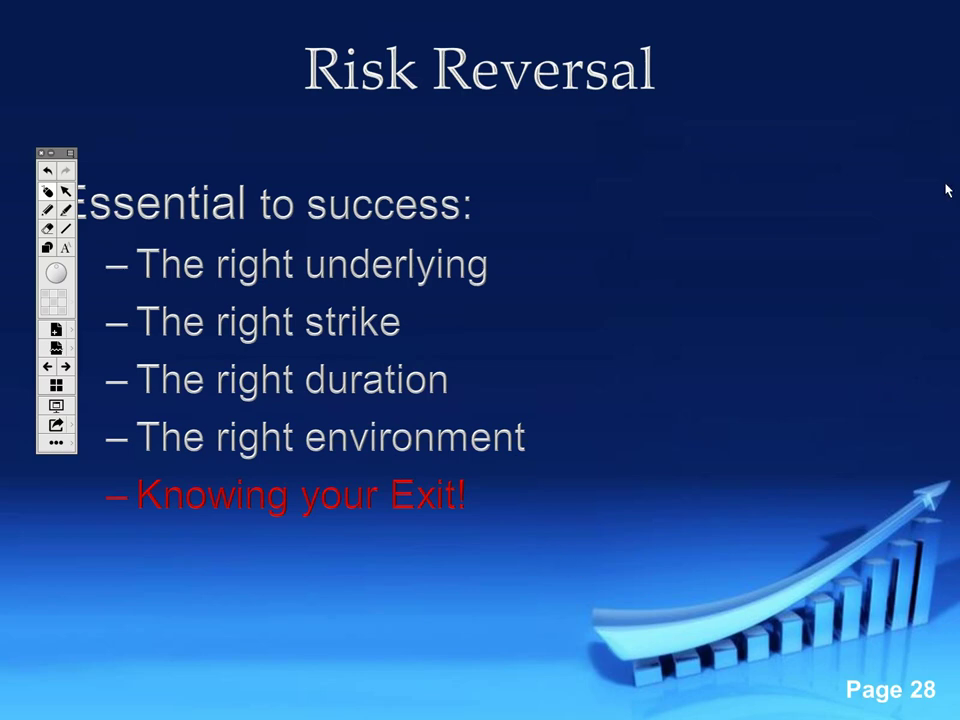
Switch back to the trading platform and load the symbol GLD in the price chart.
key(super)
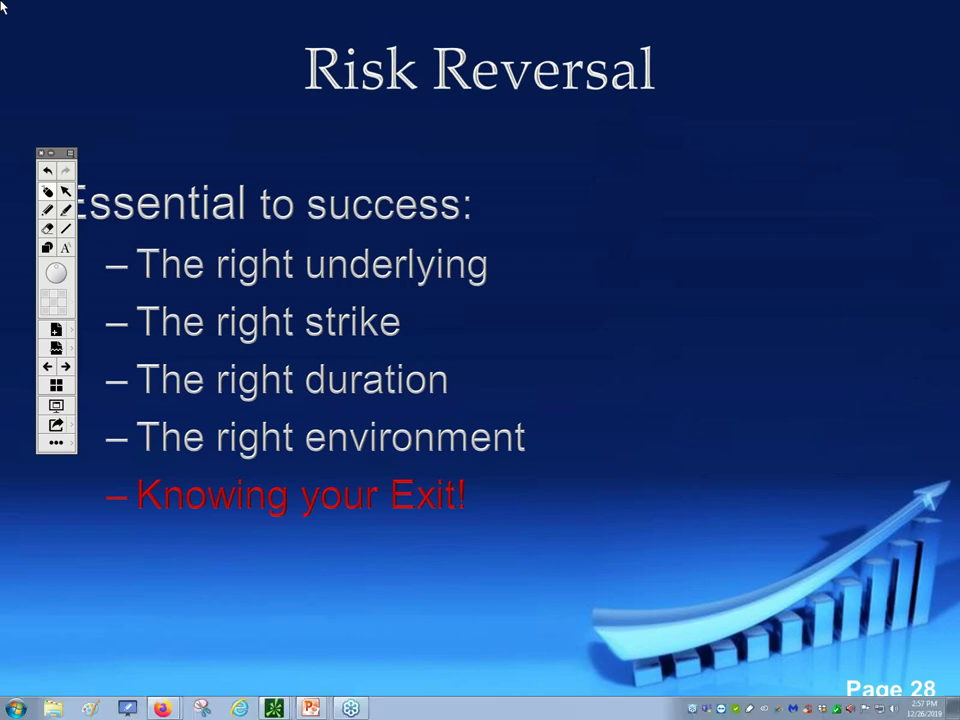
click(276, 704)
click(283, 425)
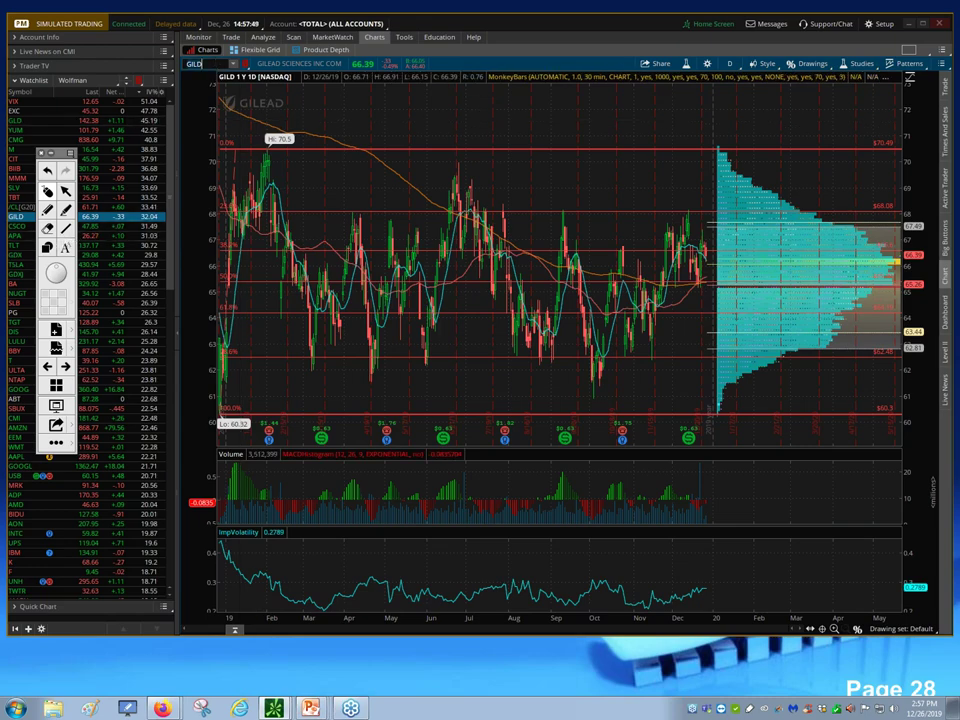
text(G)
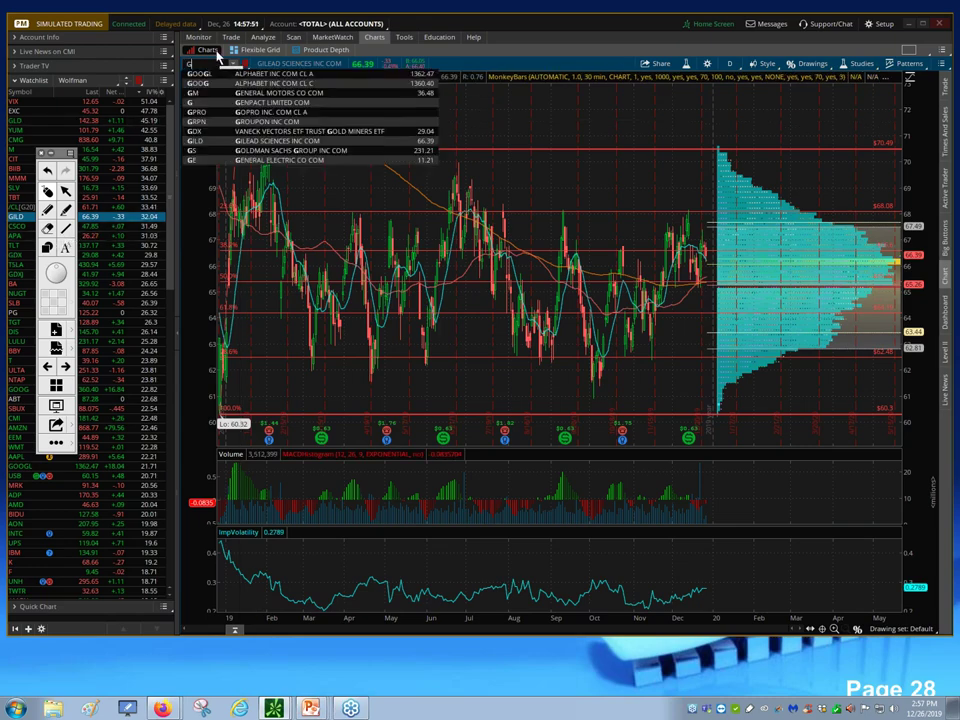
text(LD)
key(Return)
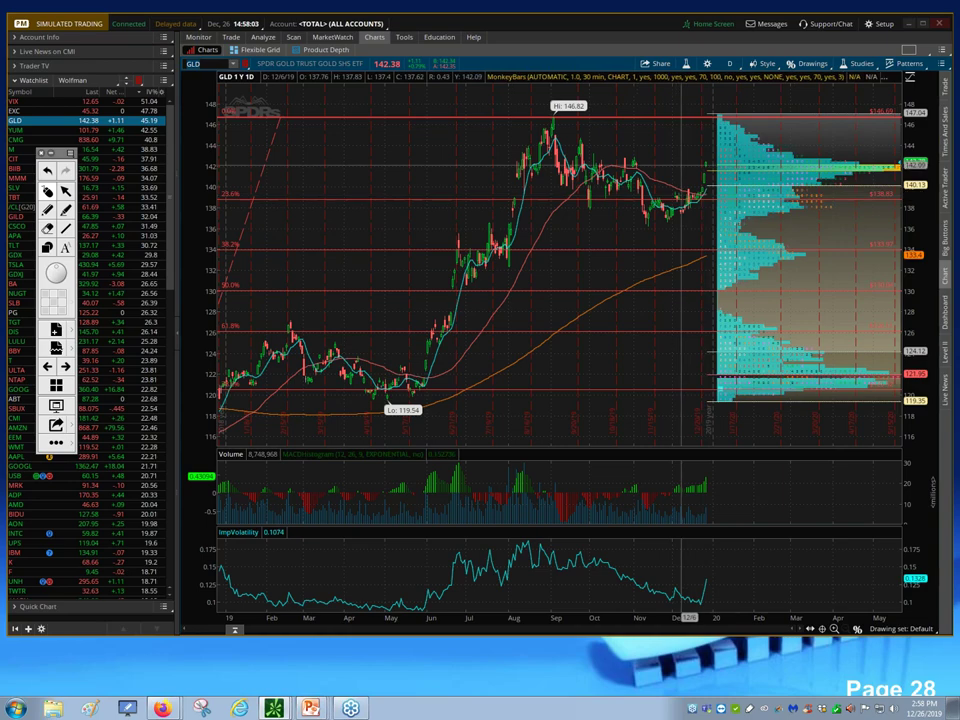
Collapse the 17 JAN 20 expiration in the GLD option chain and start an order buying the 20 MAR 20 138 put.
click(238, 42)
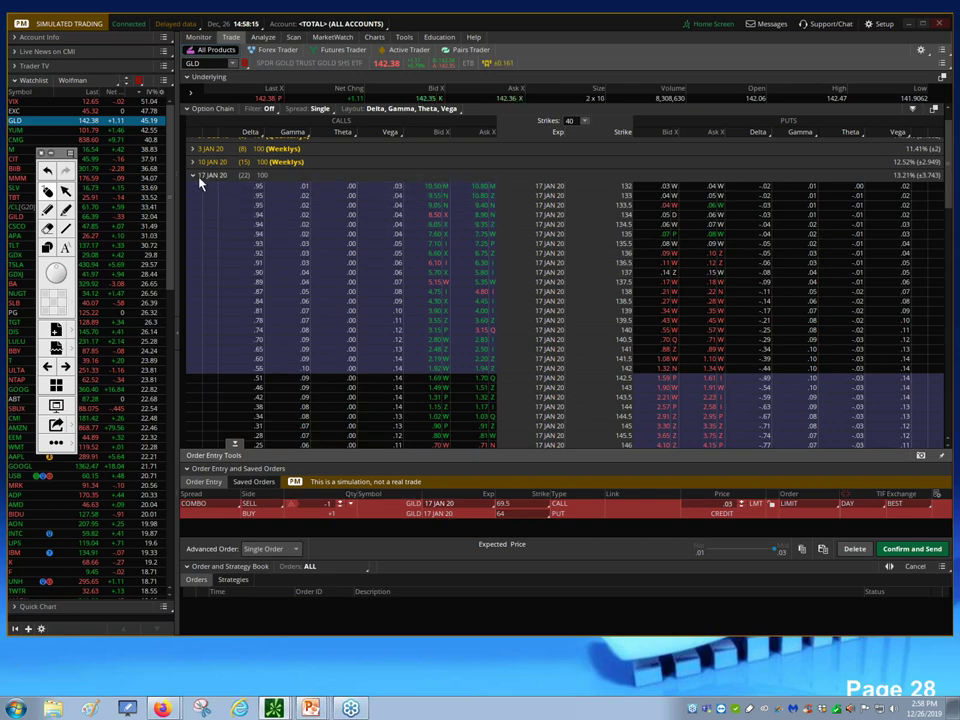
click(208, 177)
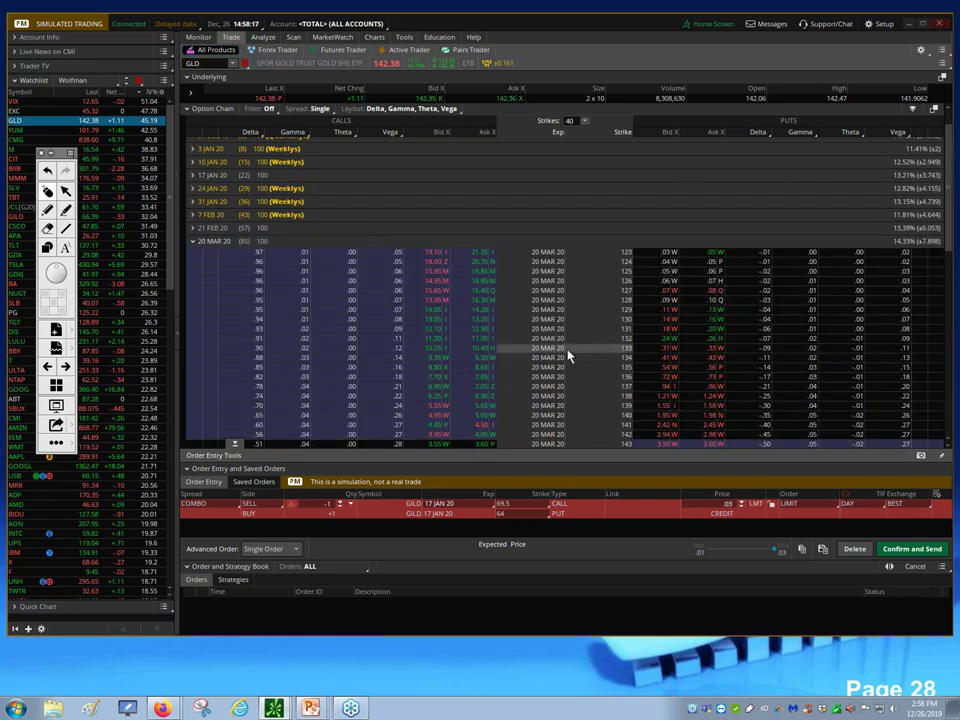
scroll(568, 358, down, 1)
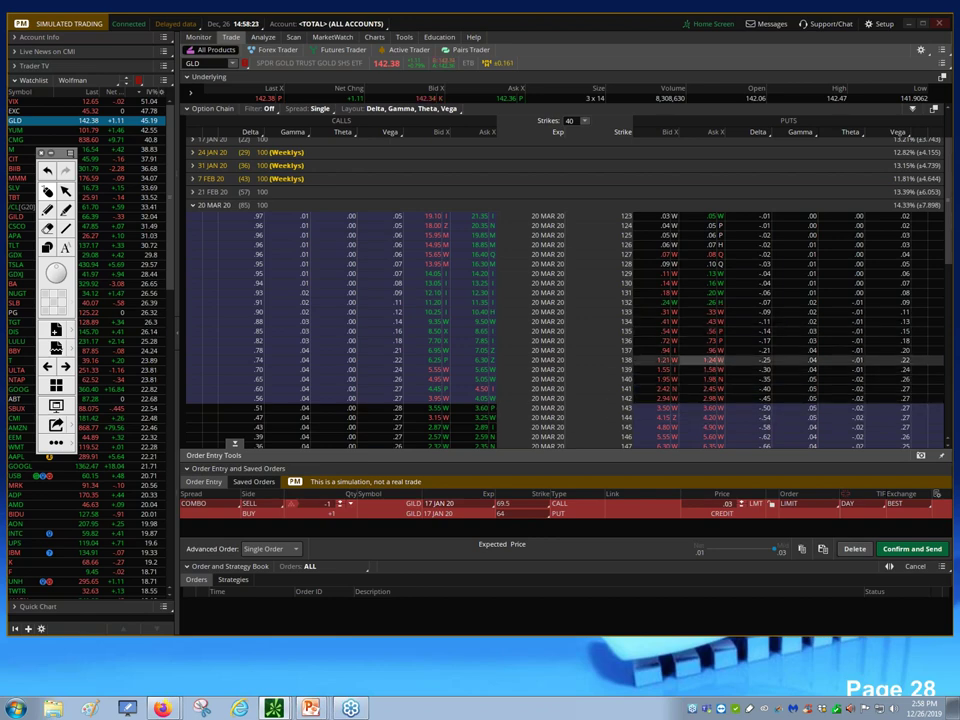
click(713, 359)
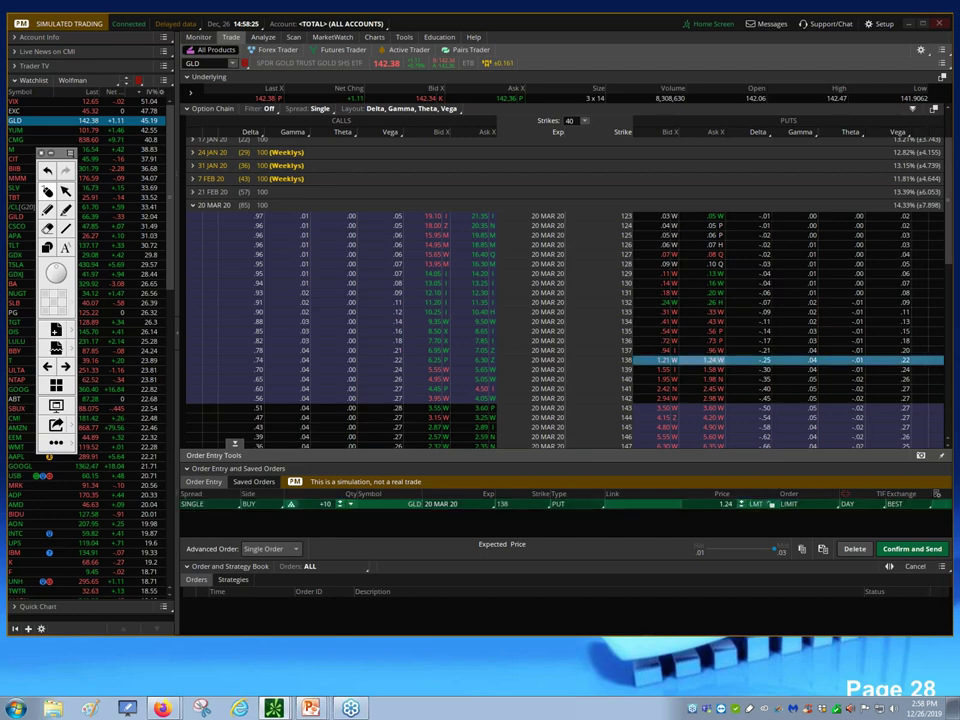
Add the sale of the 20 MAR 20 151 call to form a GLD combo, with quantity 1 per leg.
scroll(621, 396, down, 1)
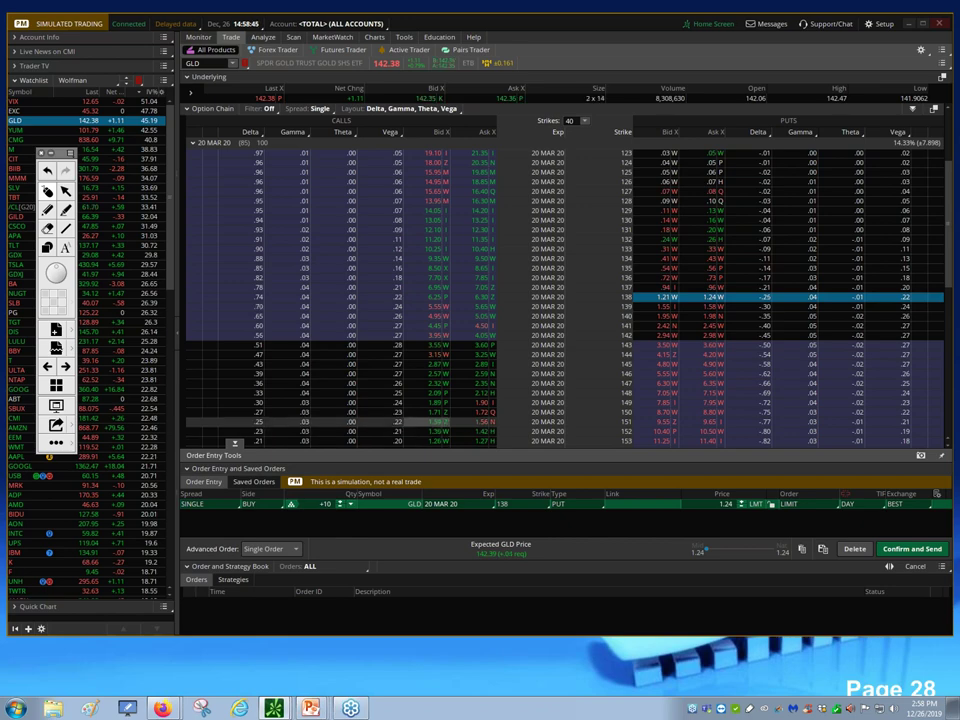
key(alt)
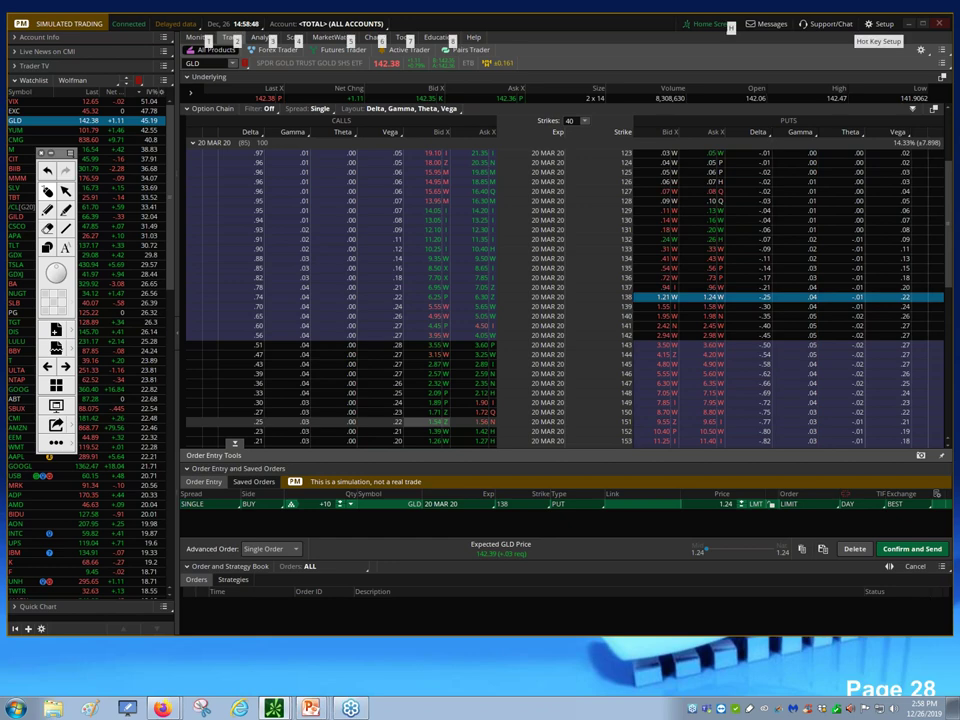
ctrl+click(434, 422)
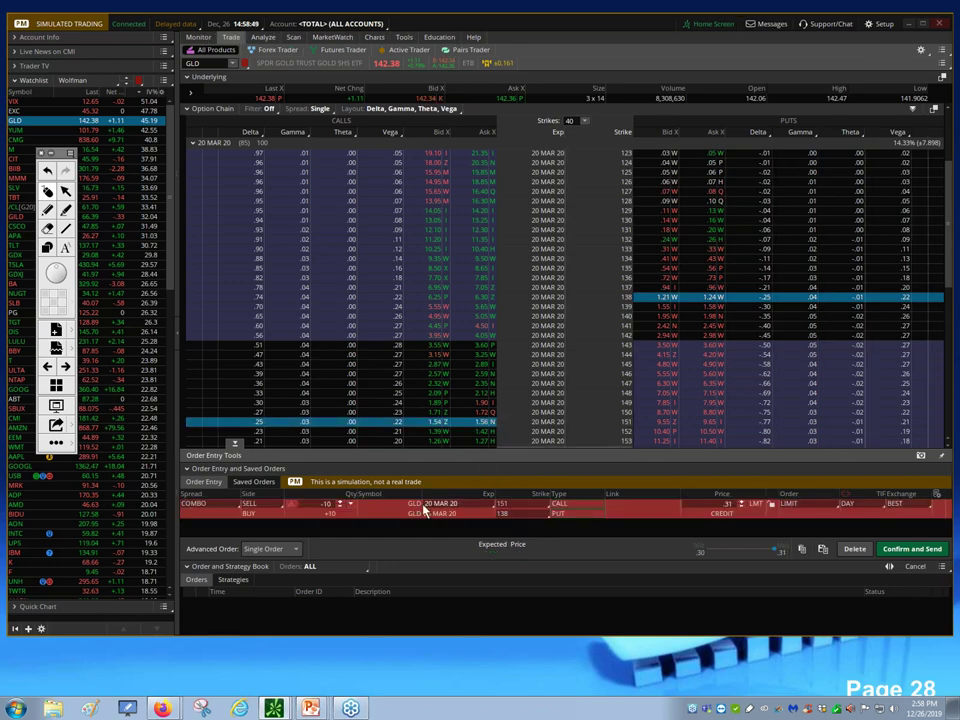
click(338, 509)
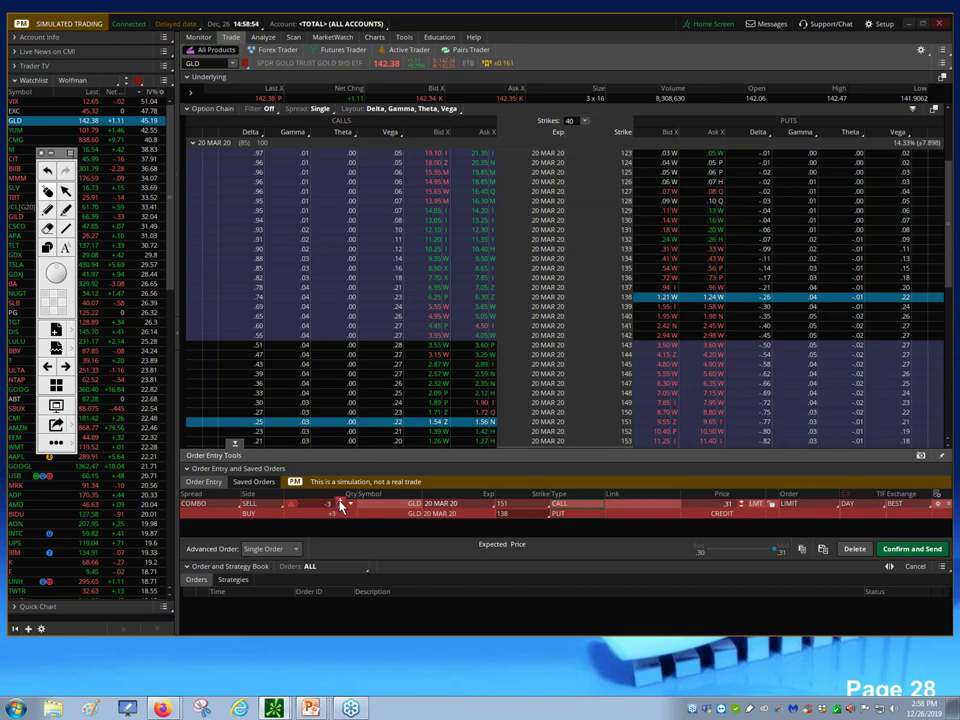
click(340, 504)
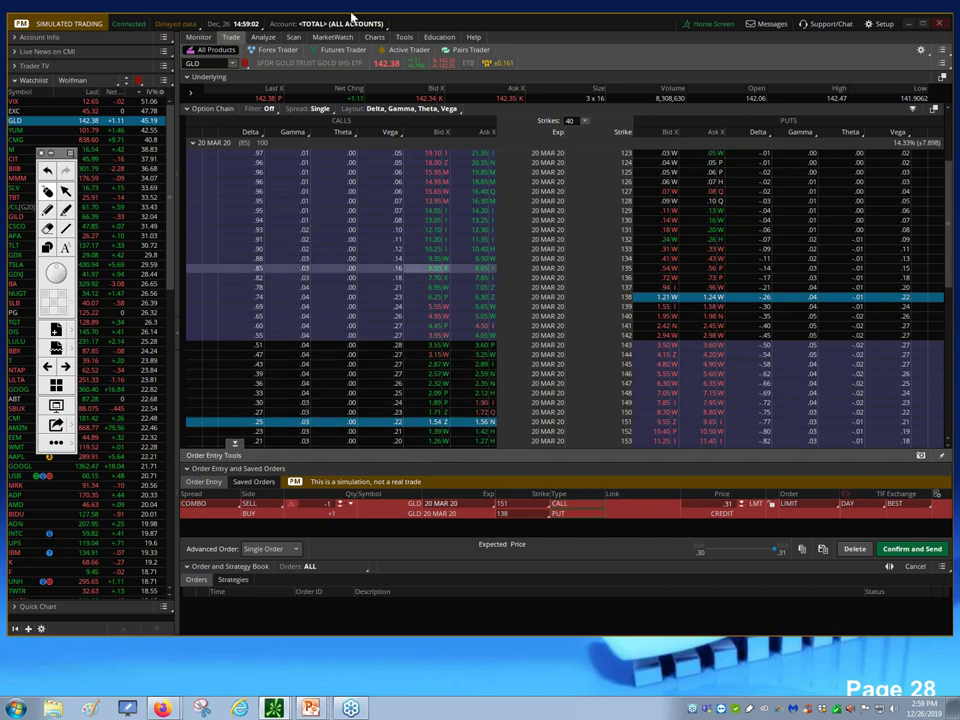
Examine the GLD price chart against its retracement levels and volume profile.
click(372, 37)
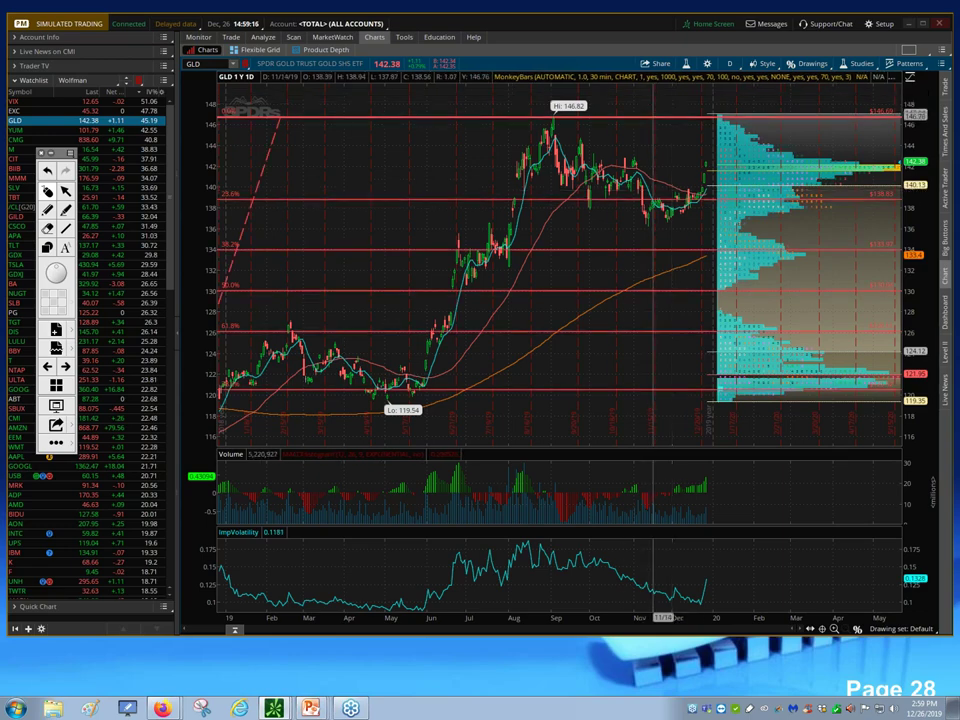
mouse_move(655, 118)
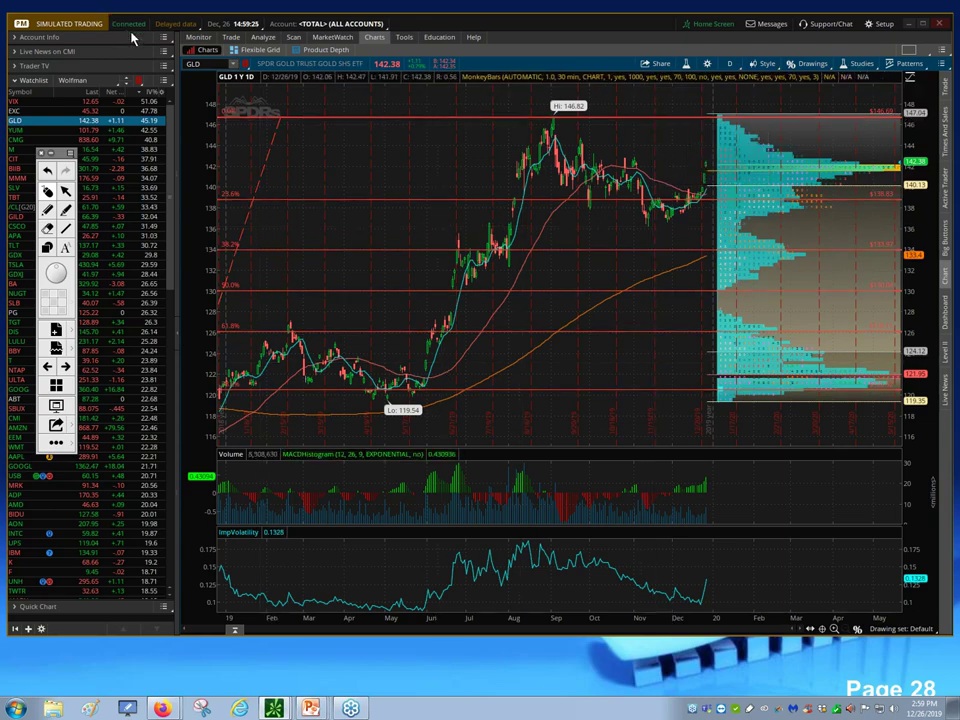
mouse_move(229, 40)
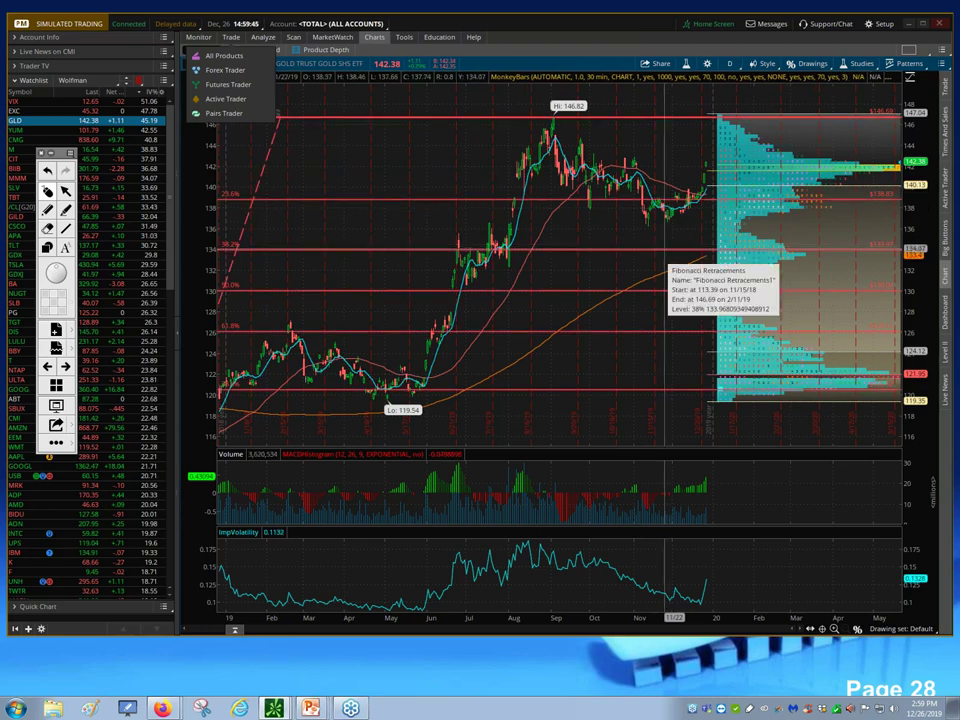
mouse_move(667, 249)
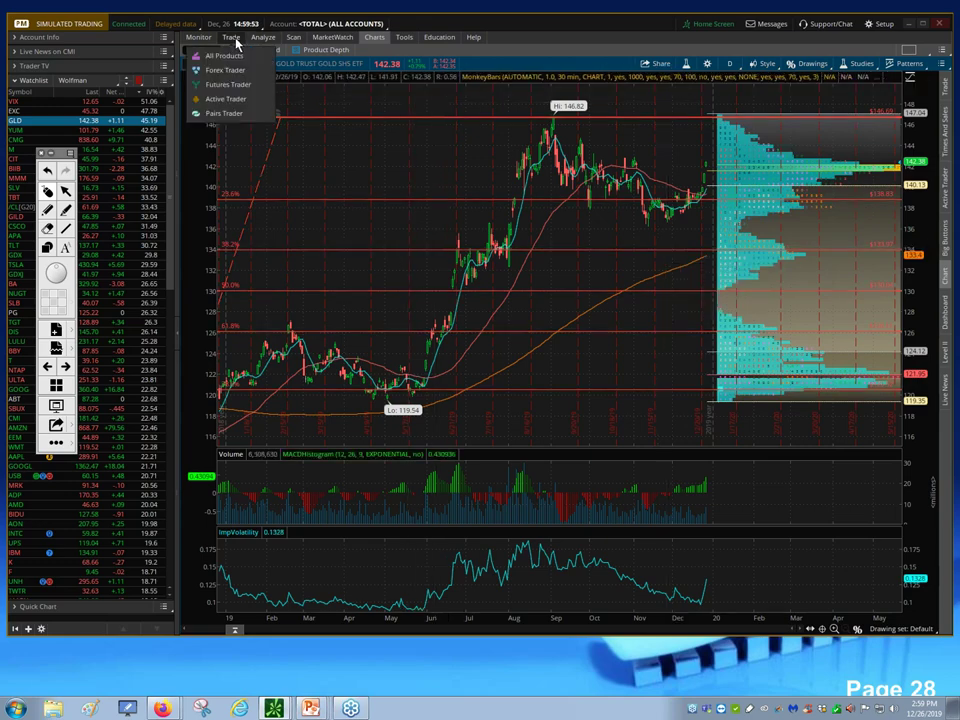
Analyze the GLD 20 MAR 20 151/138 combo trade in the risk profile.
click(263, 37)
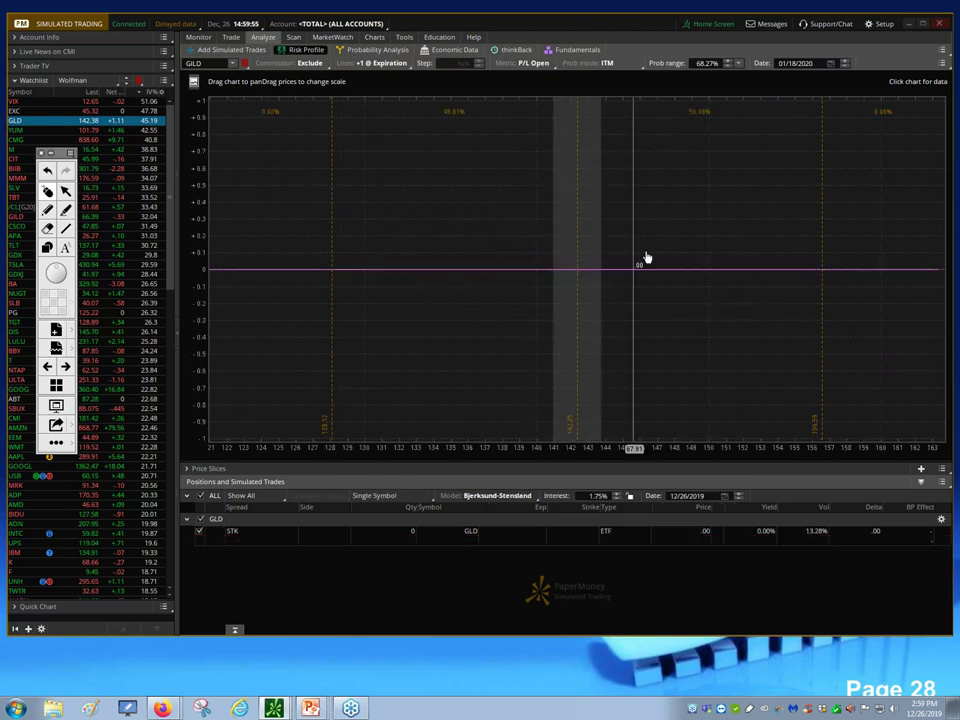
click(224, 37)
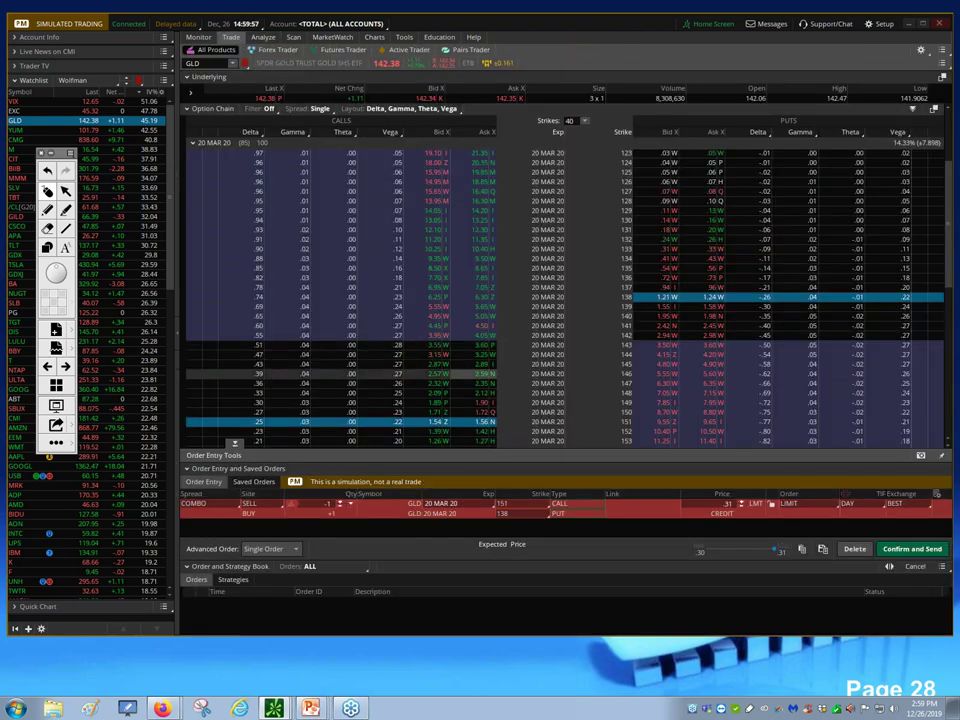
right_click(625, 506)
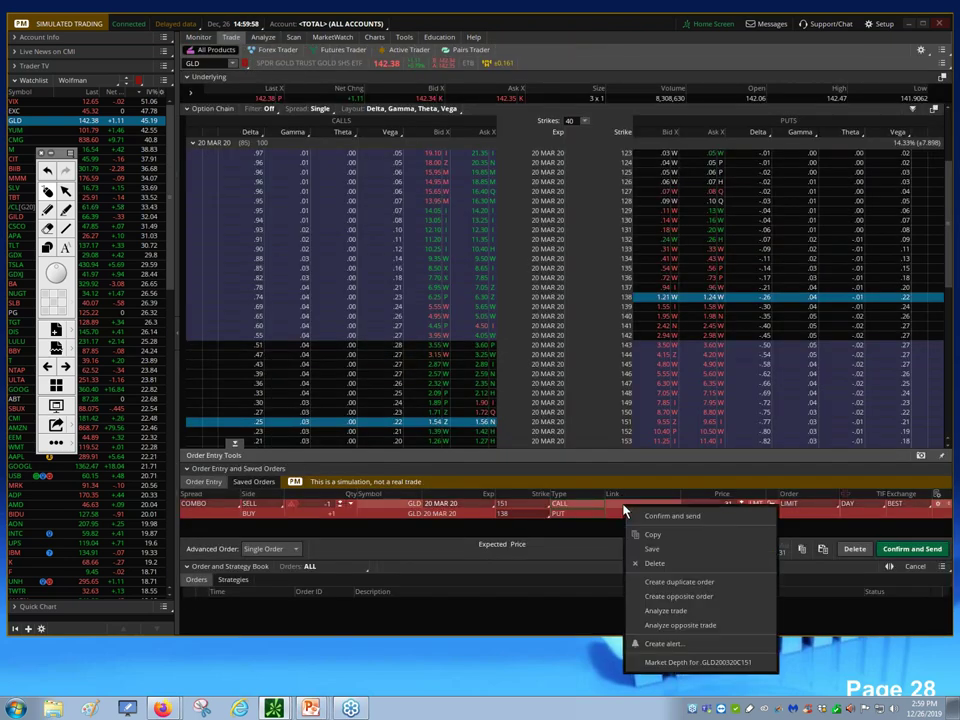
click(683, 610)
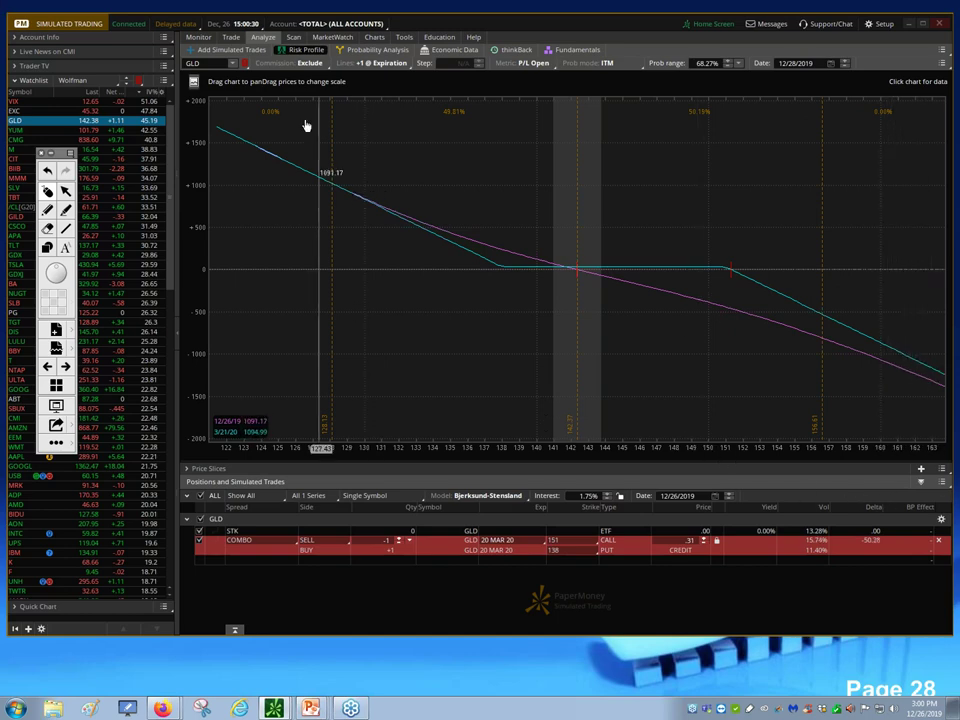
Review the GLD combo order in the 20 MAR 20 option chain, and return to the GLD price chart.
click(228, 38)
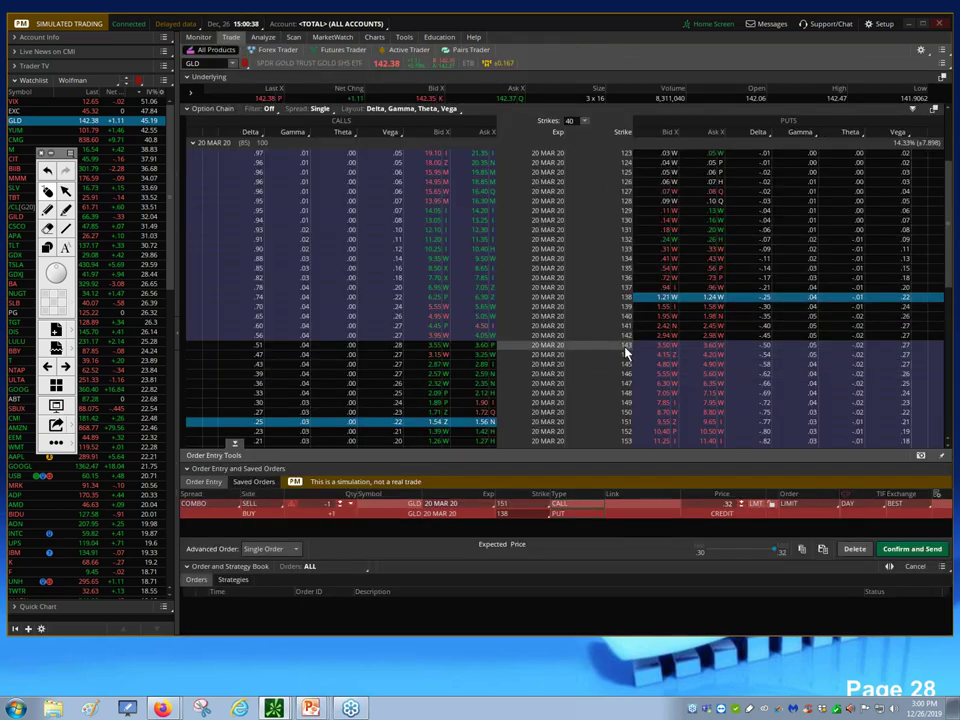
mouse_move(376, 42)
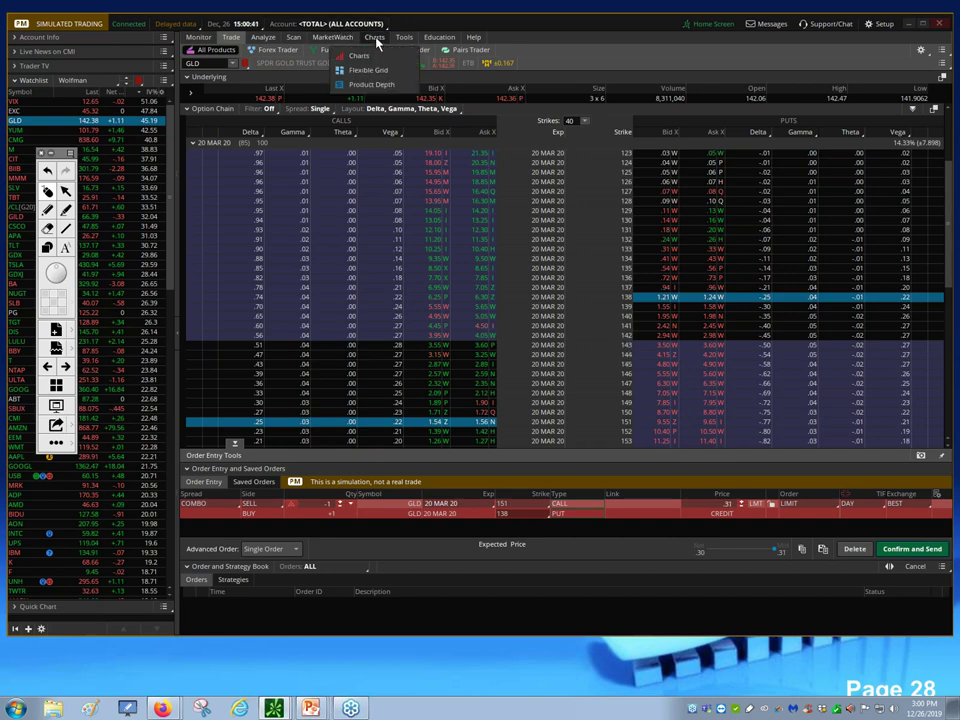
click(376, 39)
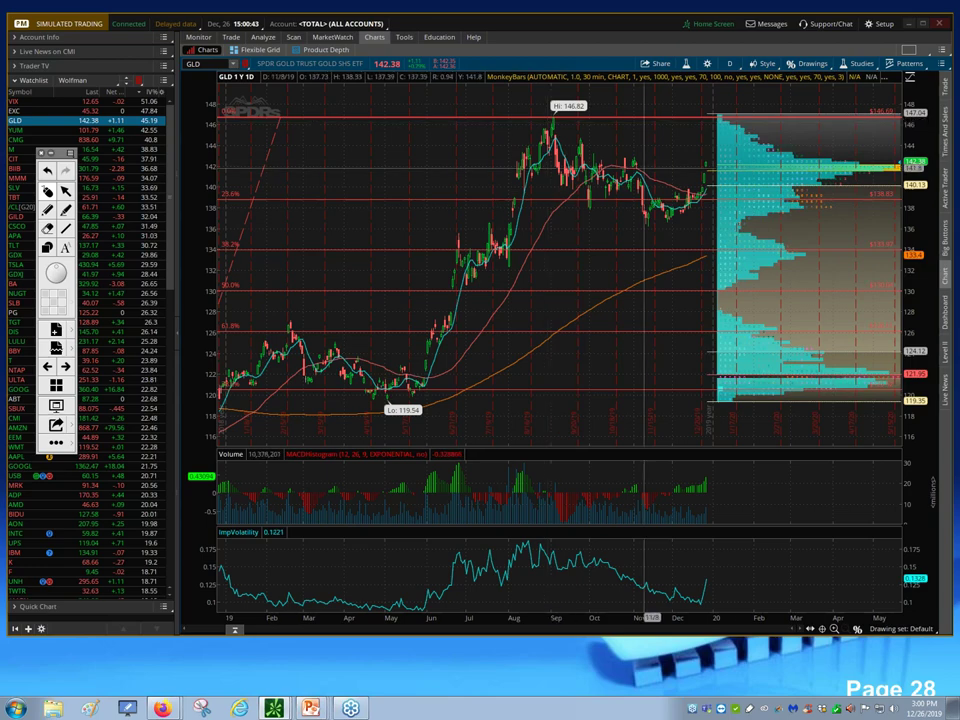
Return to the GLD option chain and review the 20 MAR 20 strikes between the 138 put and the 151 call.
click(229, 37)
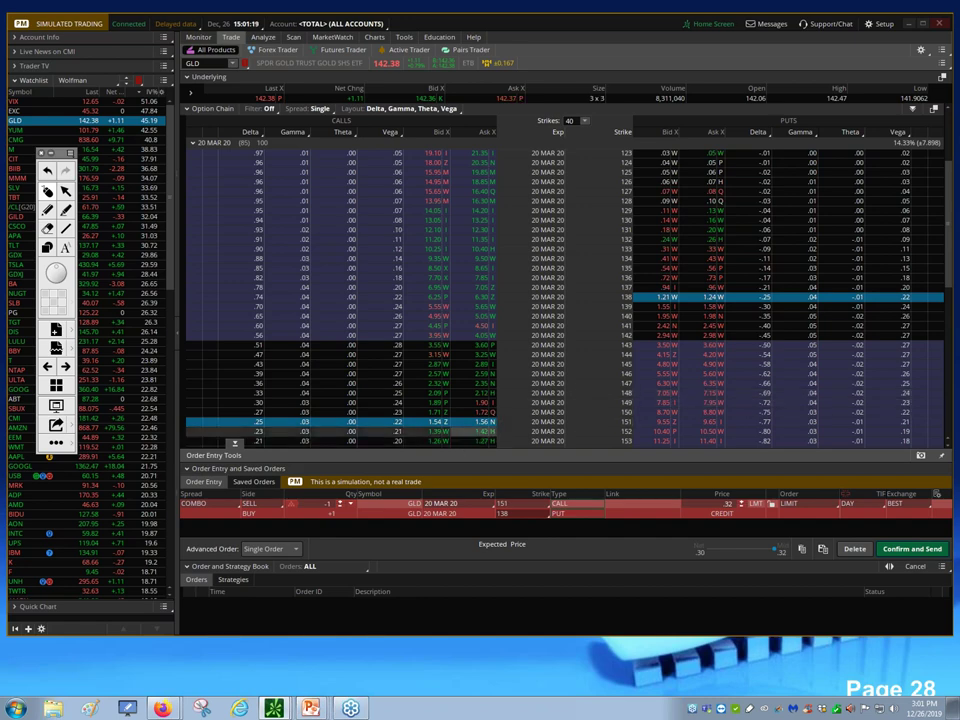
scroll(505, 408, down, 5)
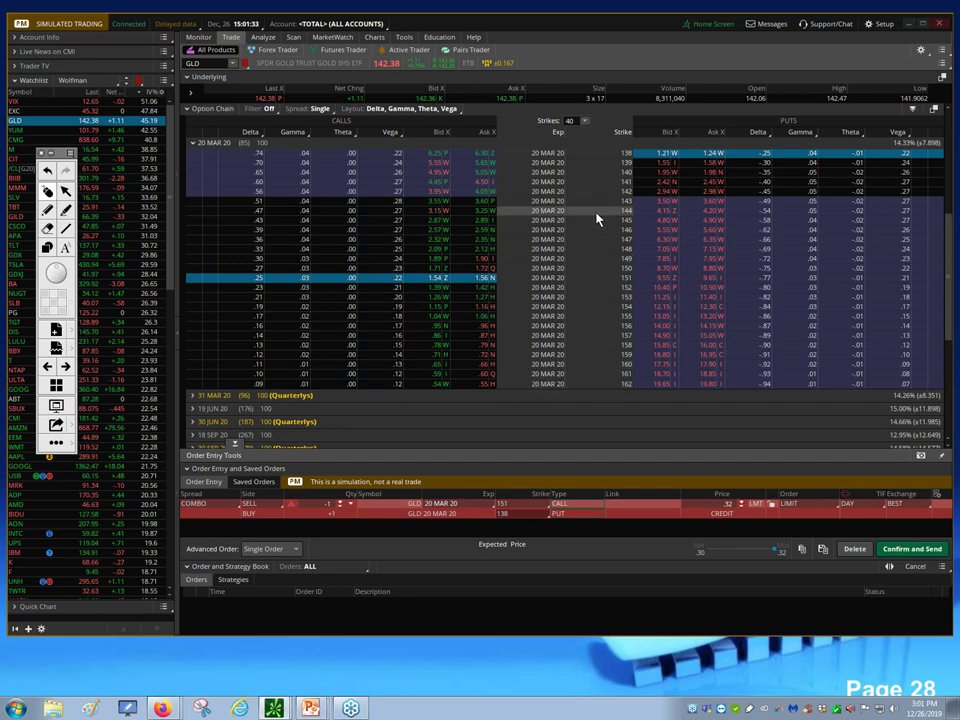
scroll(563, 355, up, 3)
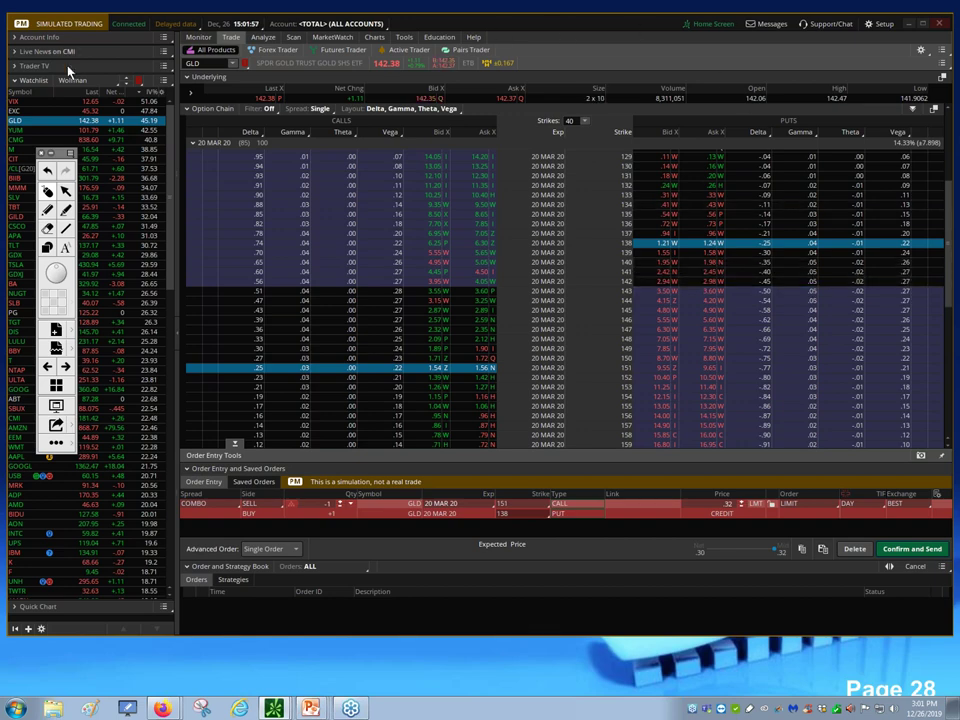
Load the BA option chain and delete the pending GLD combo order.
mouse_move(266, 42)
click(218, 63)
text(BA)
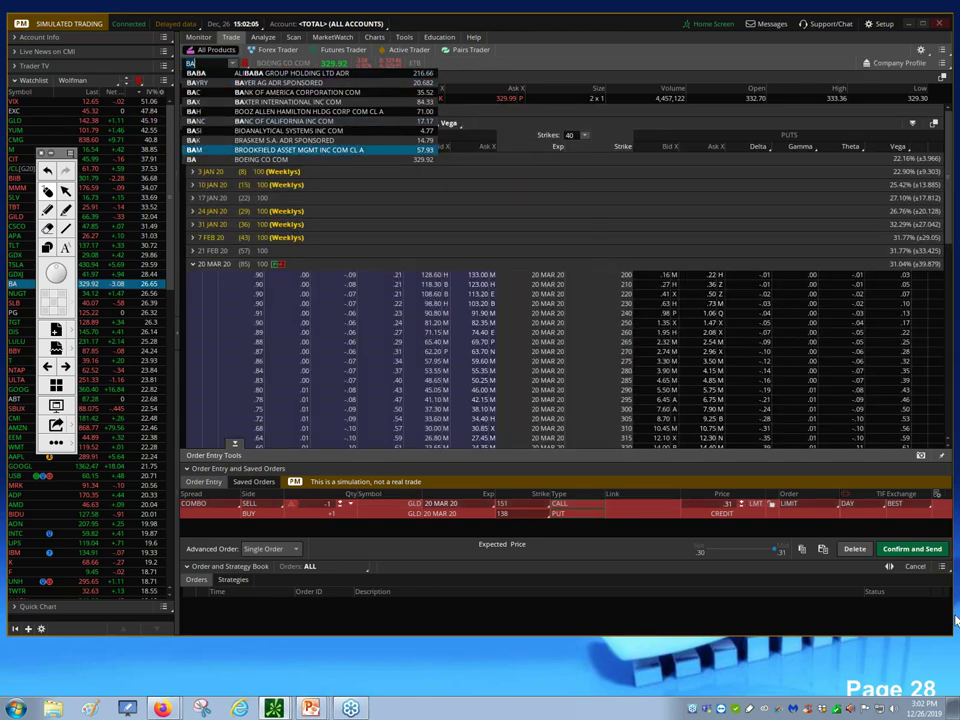
click(856, 551)
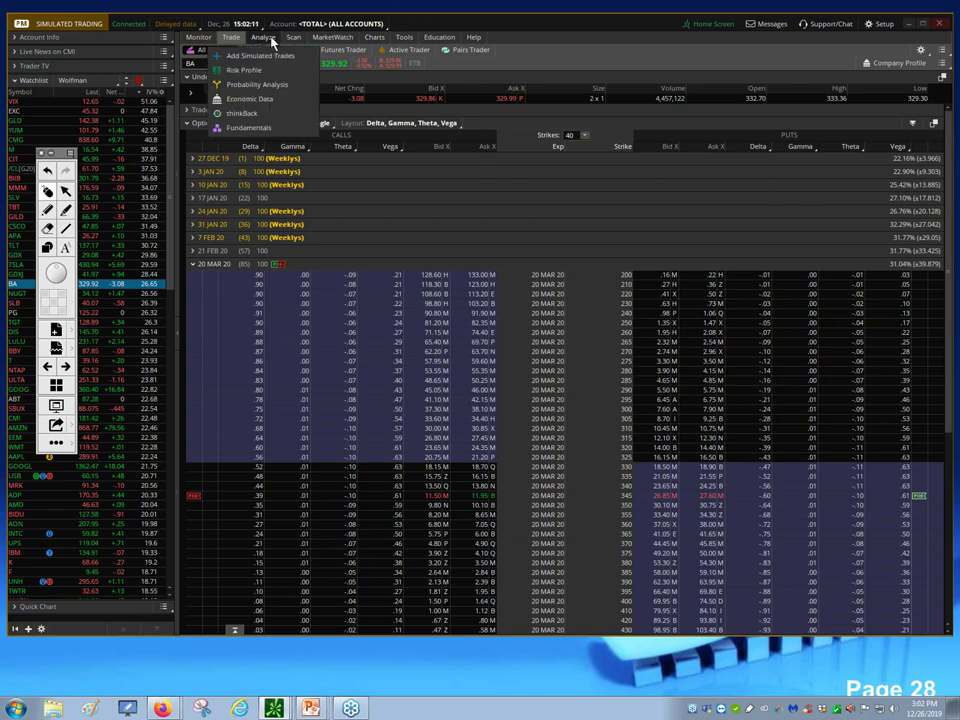
Check the BA price chart, and return to its option chain.
mouse_move(374, 40)
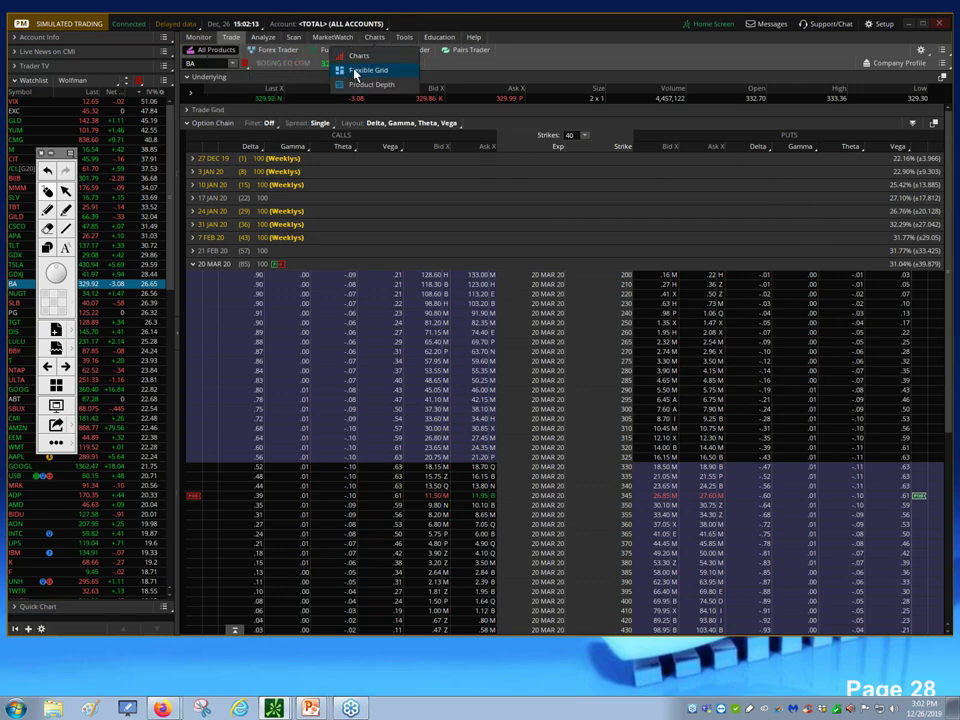
click(377, 38)
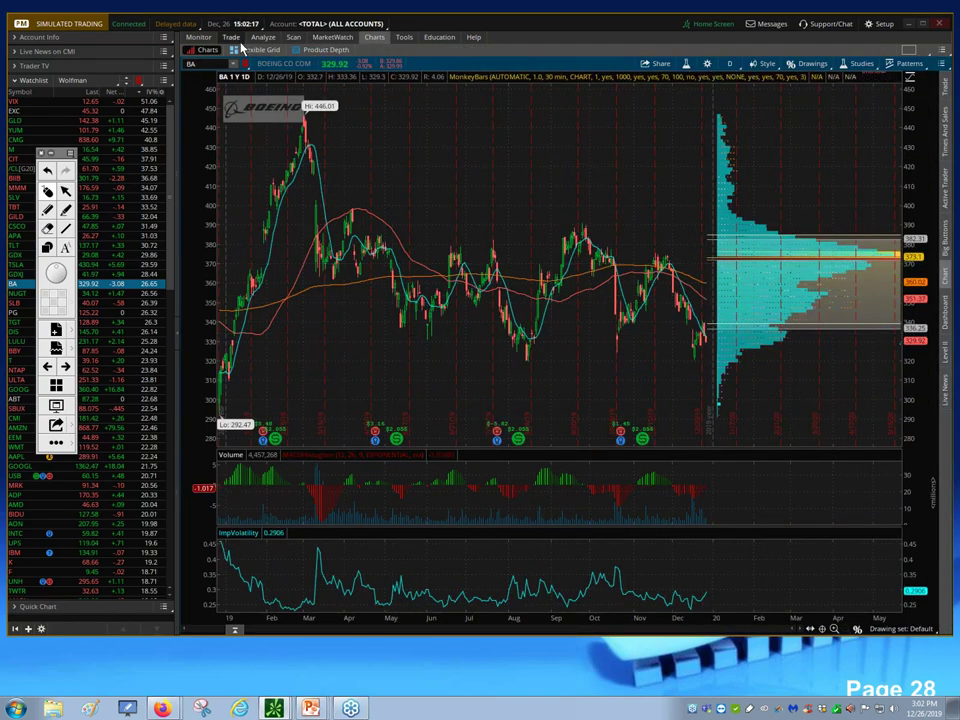
click(236, 38)
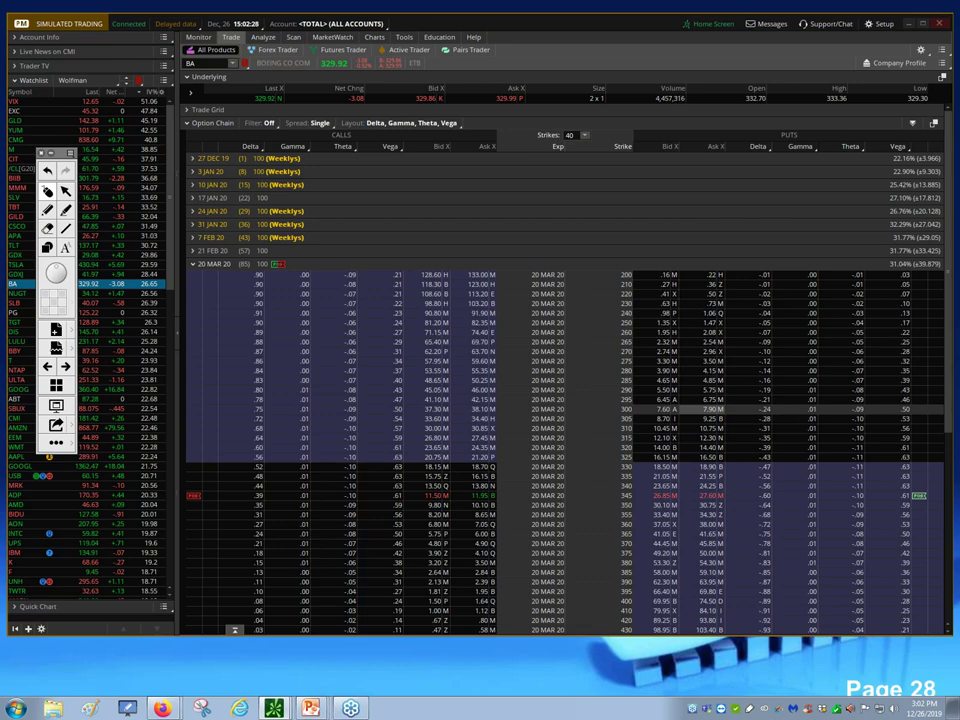
Build a BA combo order that buys the 20 MAR 20 300 put and sells the 20 MAR 20 365 call.
click(712, 409)
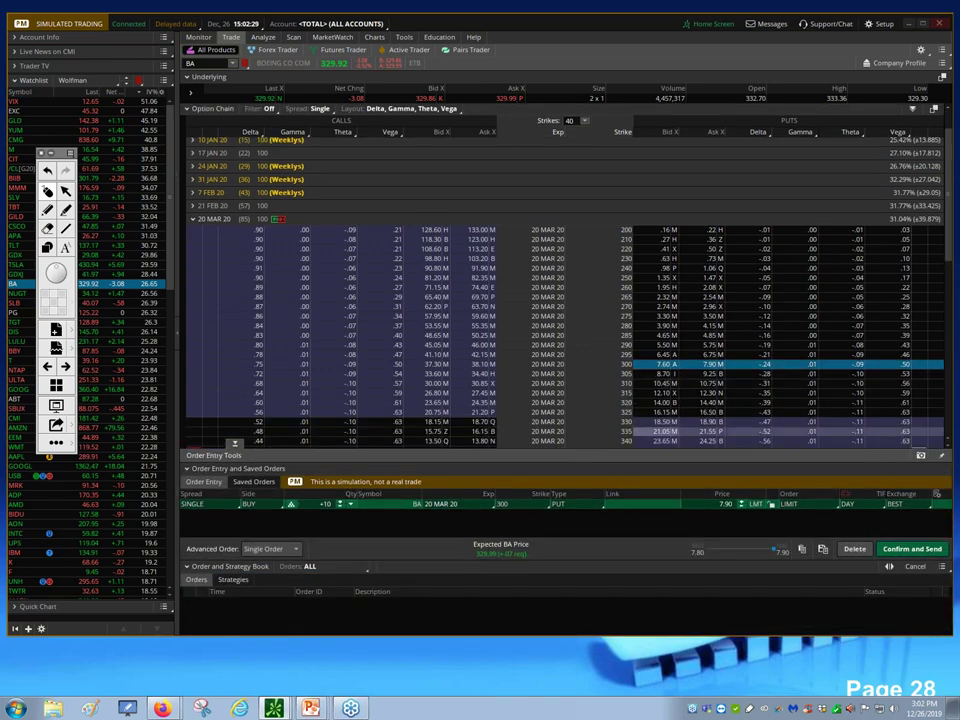
scroll(399, 286, down, 3)
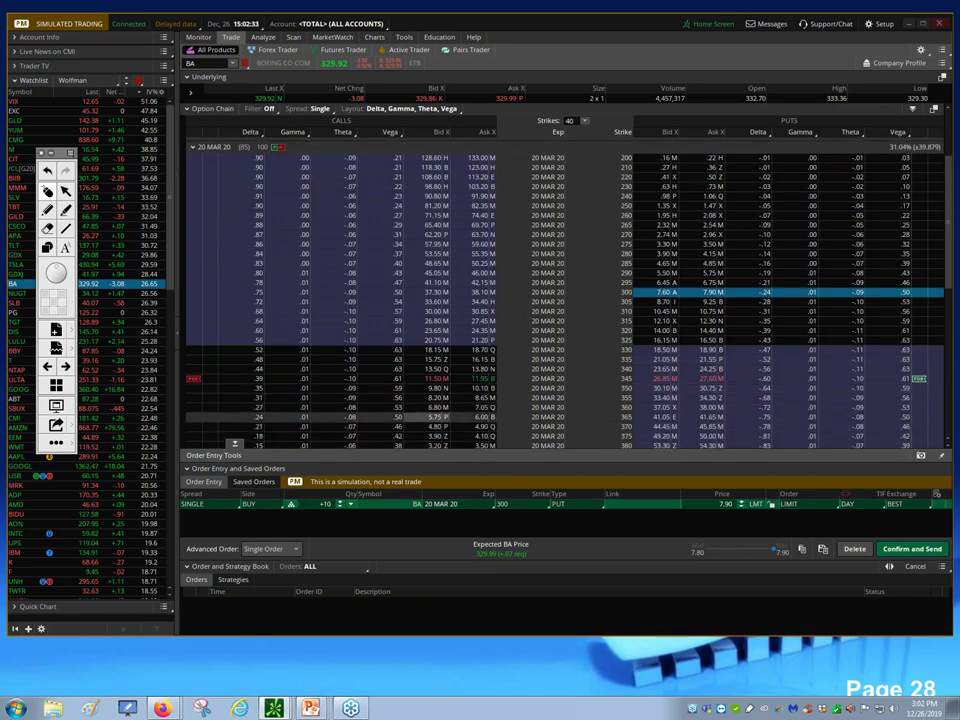
key(alt)
click(435, 416)
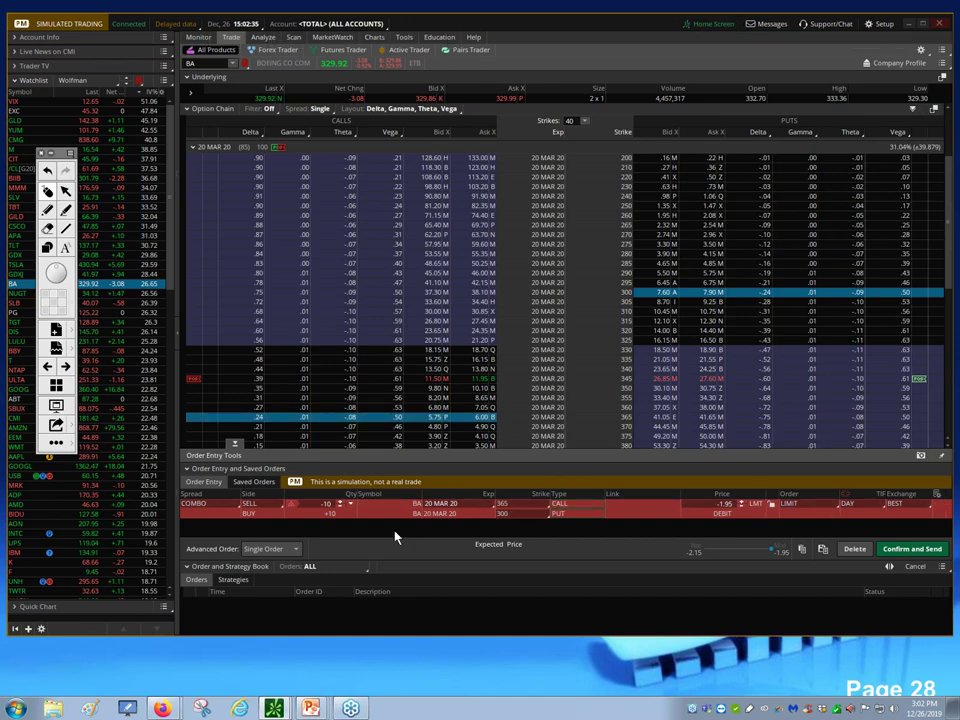
Reduce the BA combo order's quantity to 2 contracts per leg.
click(342, 506)
click(342, 506)
click(342, 506)
click(342, 506)
click(342, 506)
click(341, 502)
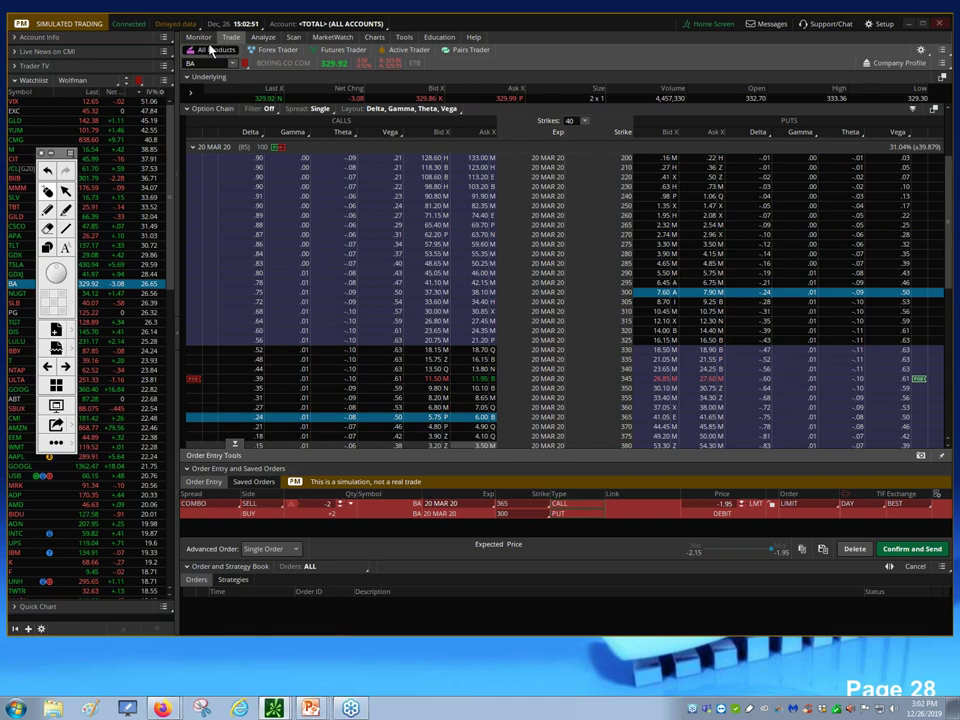
Load the WMT option chain.
mouse_move(193, 40)
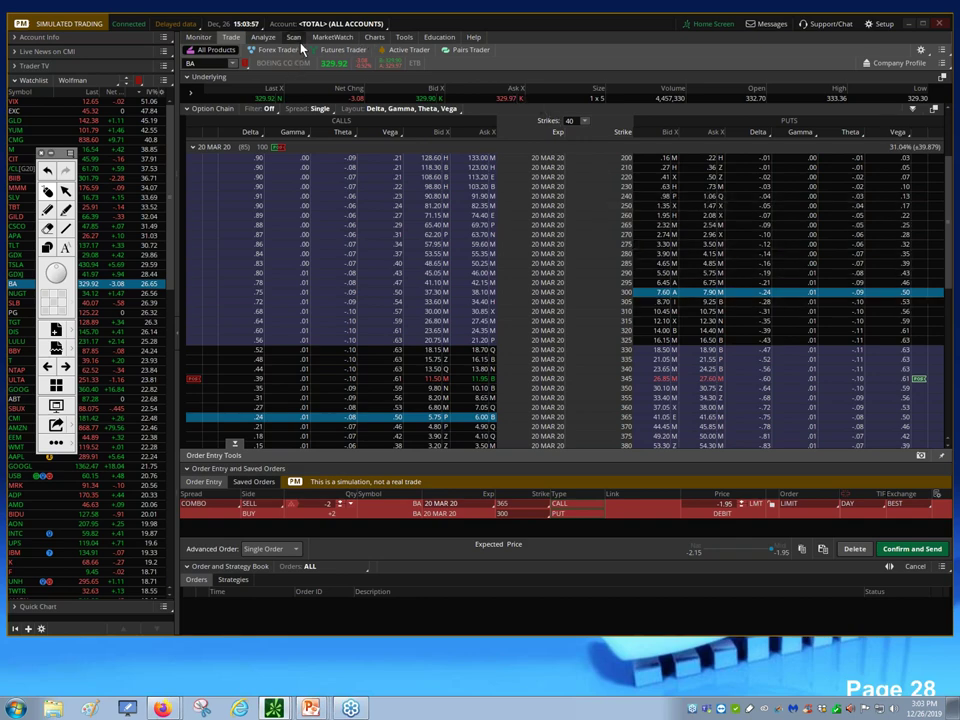
mouse_move(280, 47)
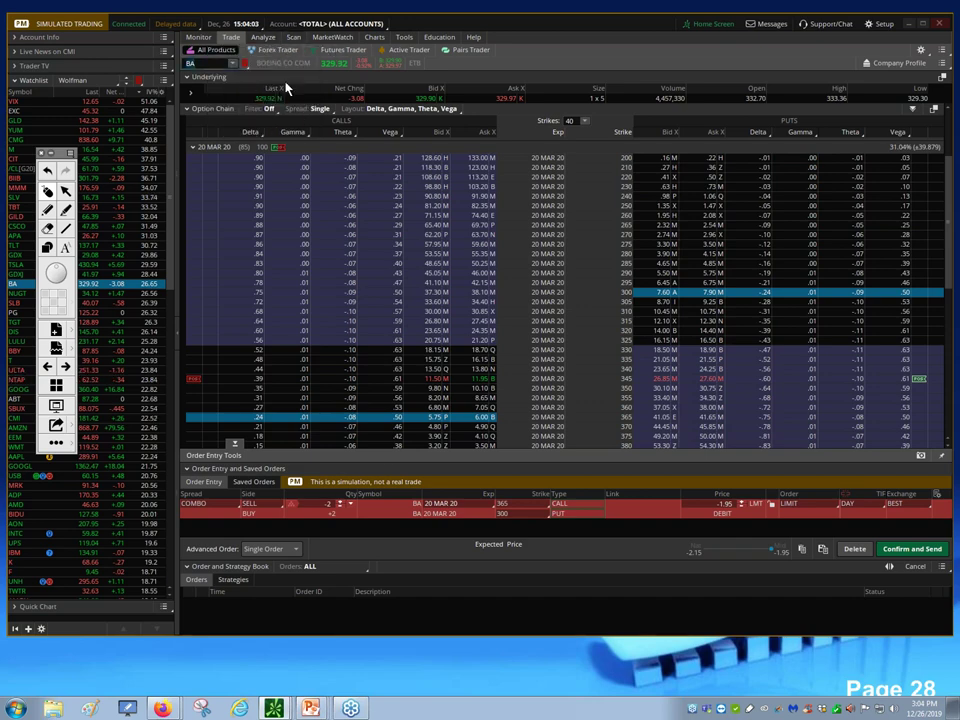
text(MT)
key(Return)
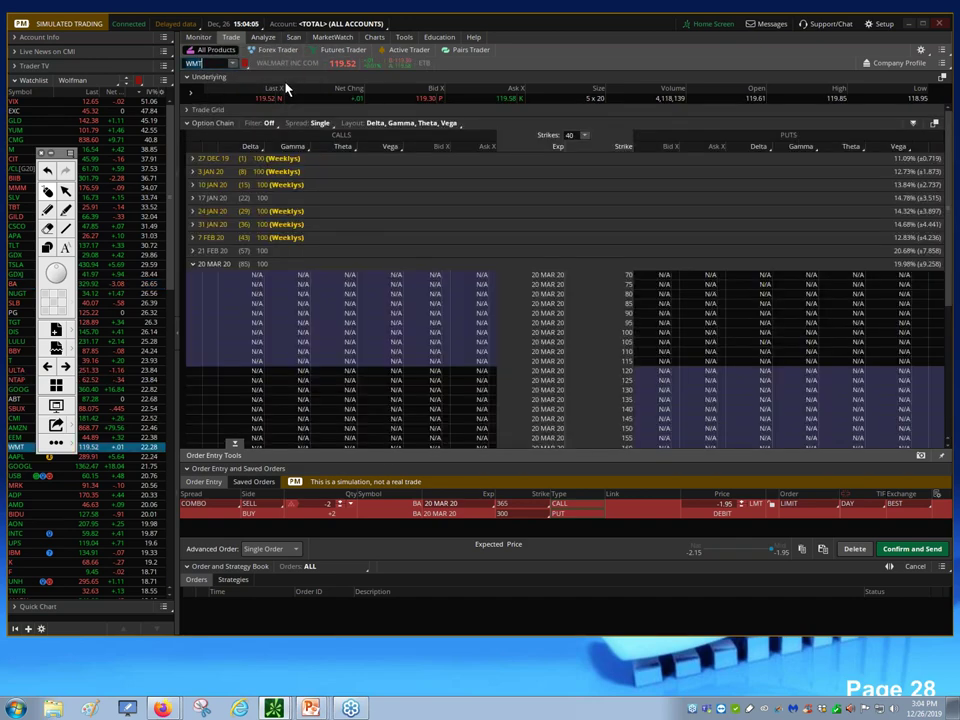
Check the WMT price chart, and delete the pending BA combo order from the trade page.
click(374, 37)
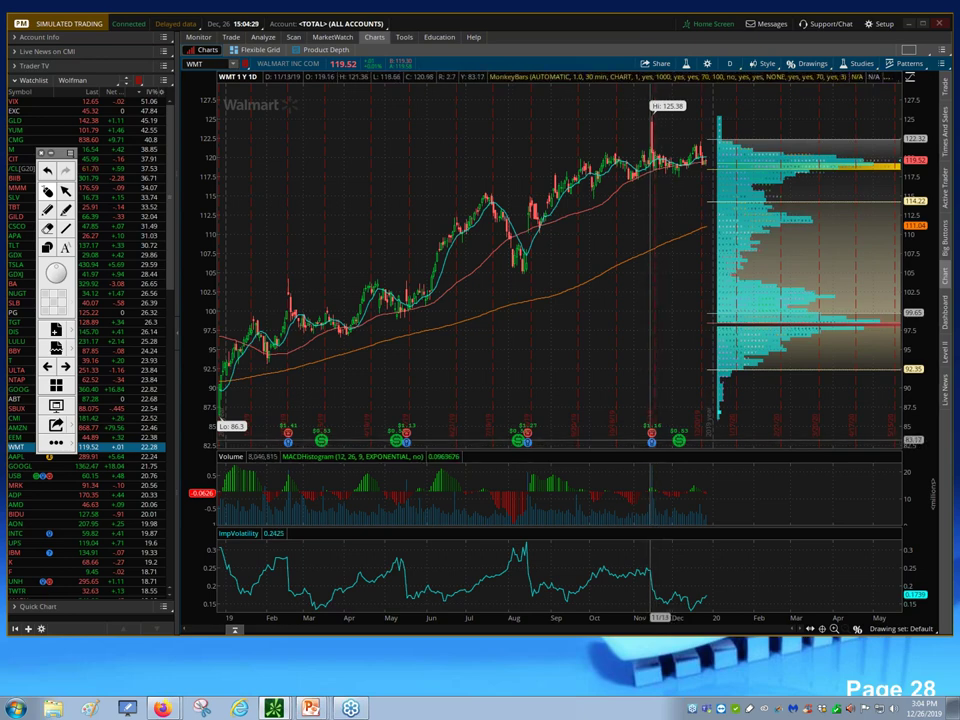
mouse_move(651, 437)
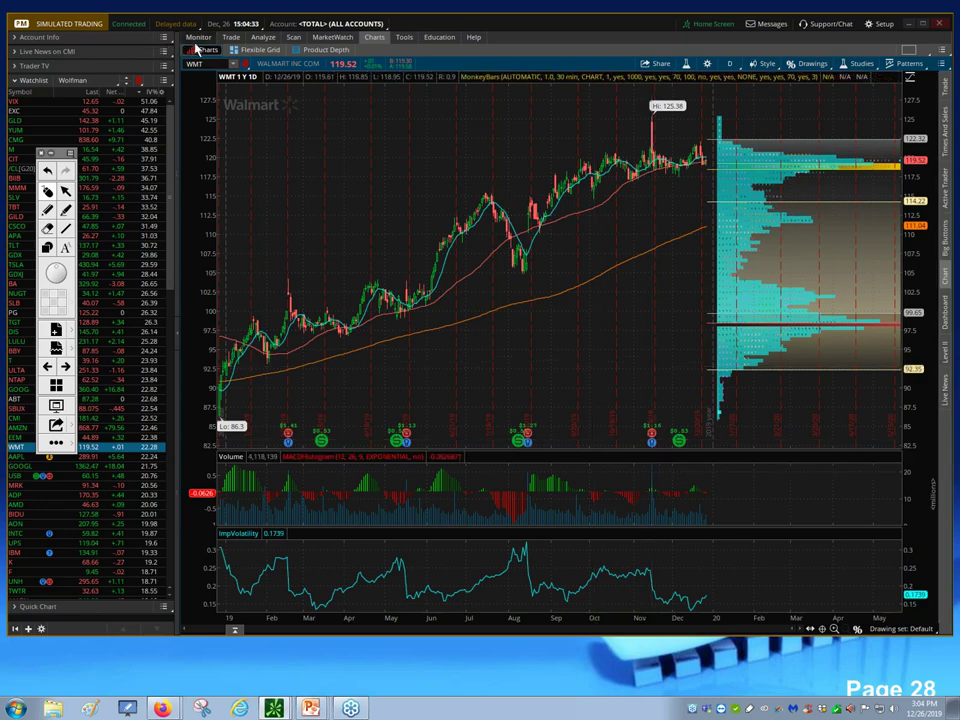
click(231, 37)
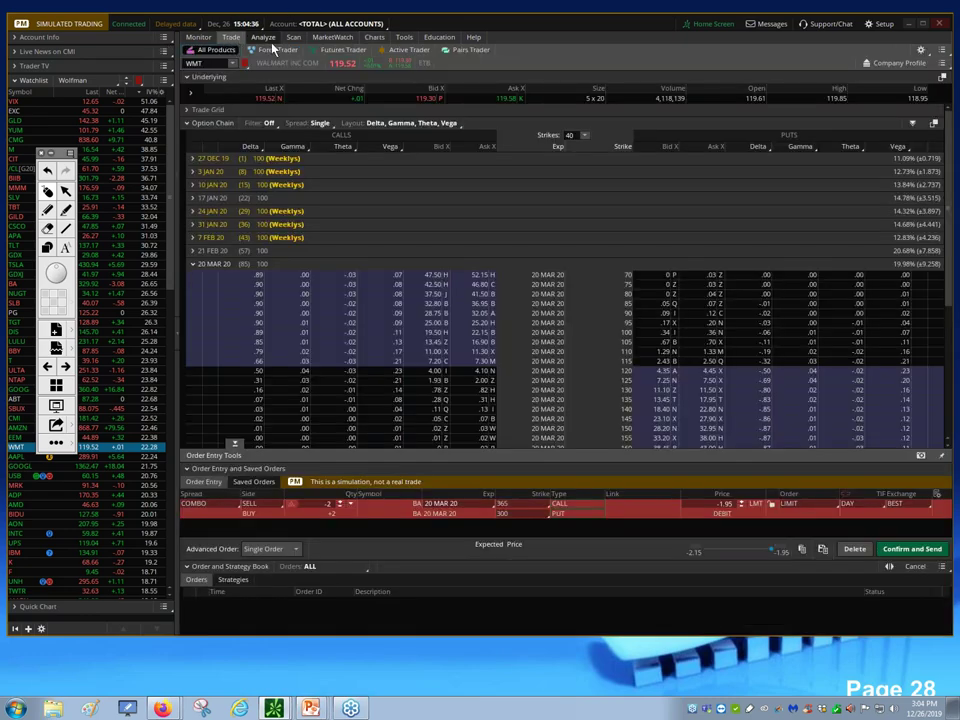
click(855, 549)
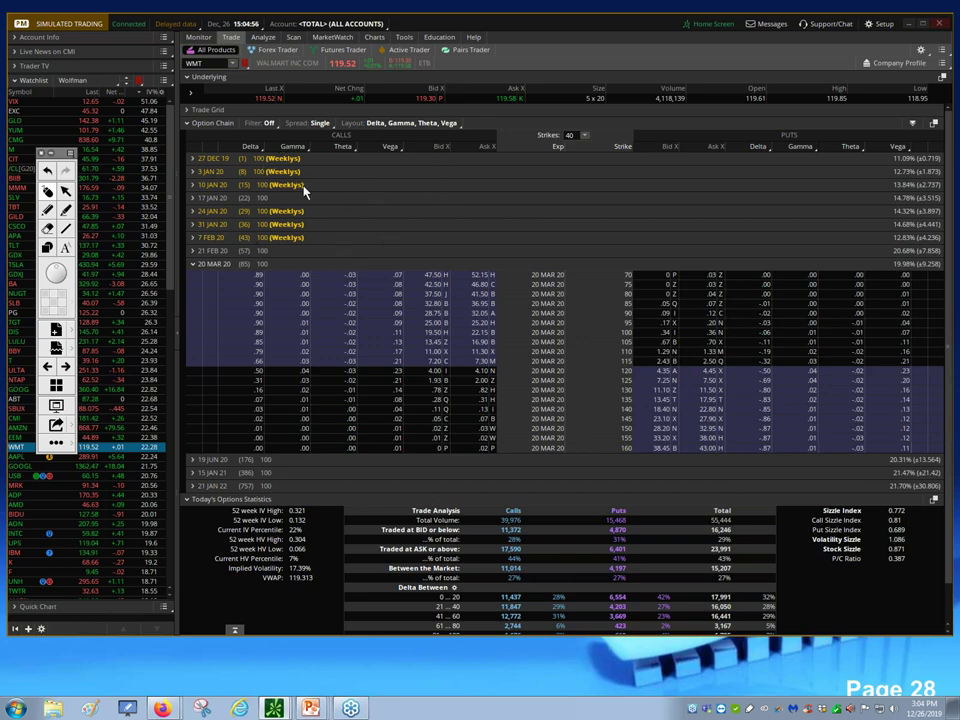
Expand the 17 JAN 20 expiration in the WMT option chain and examine its strikes, deltas and prices.
click(199, 199)
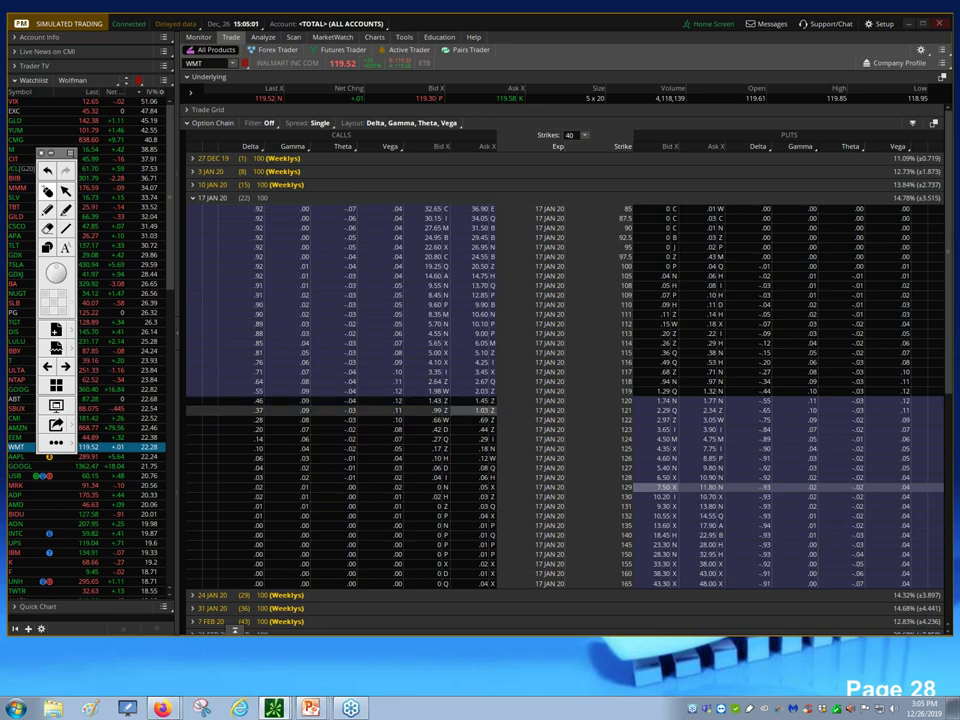
scroll(345, 580, down, 1)
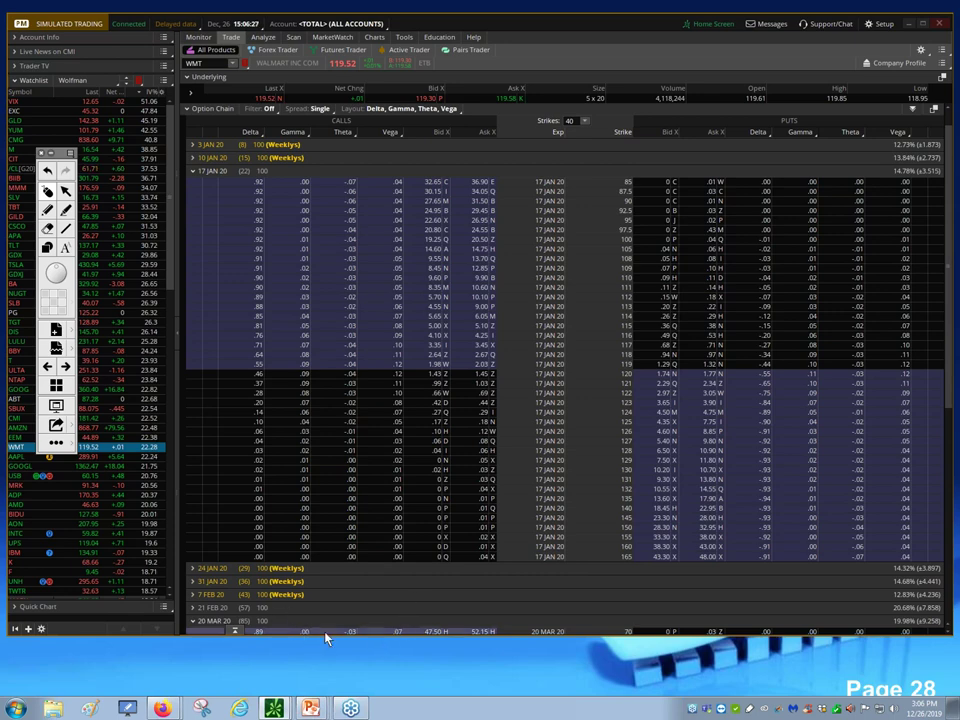
scroll(455, 601, down, 1)
scroll(455, 601, down, 1)
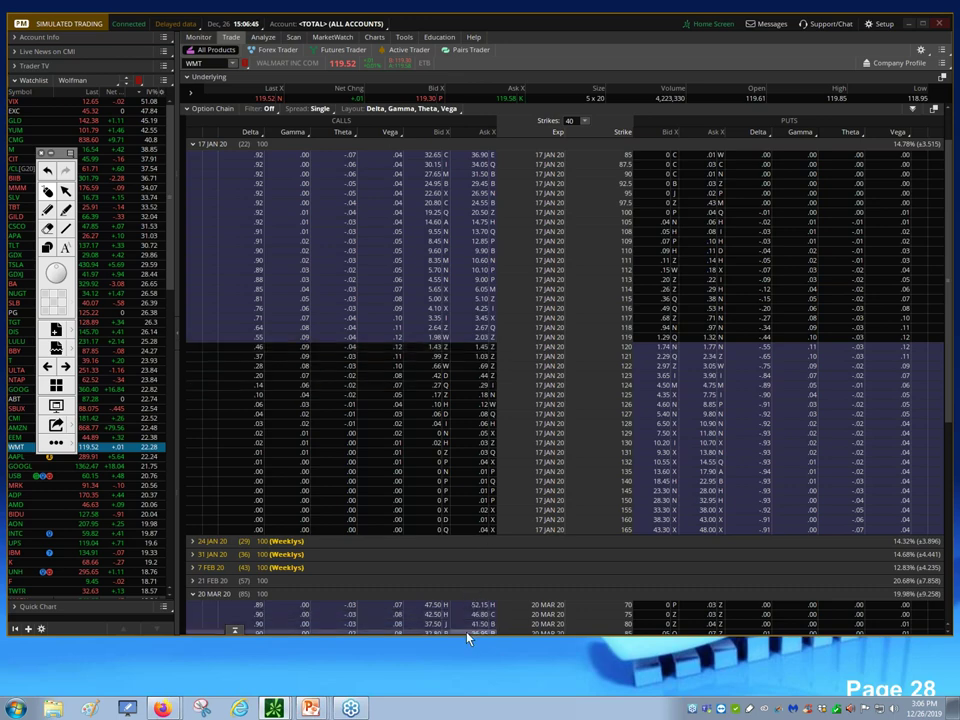
scroll(471, 589, down, 1)
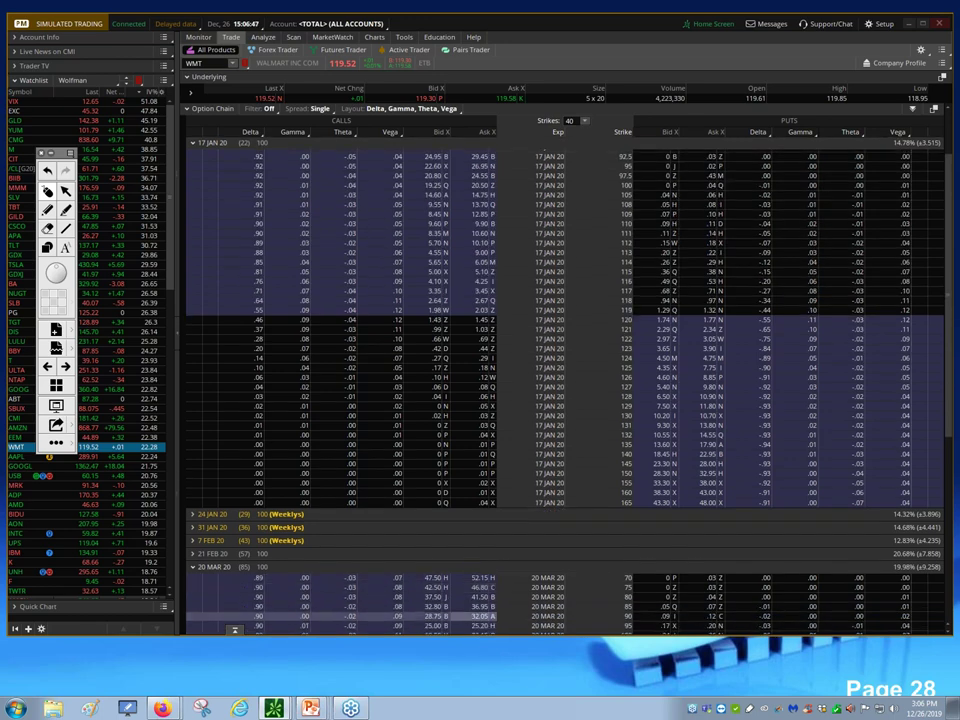
scroll(466, 622, down, 2)
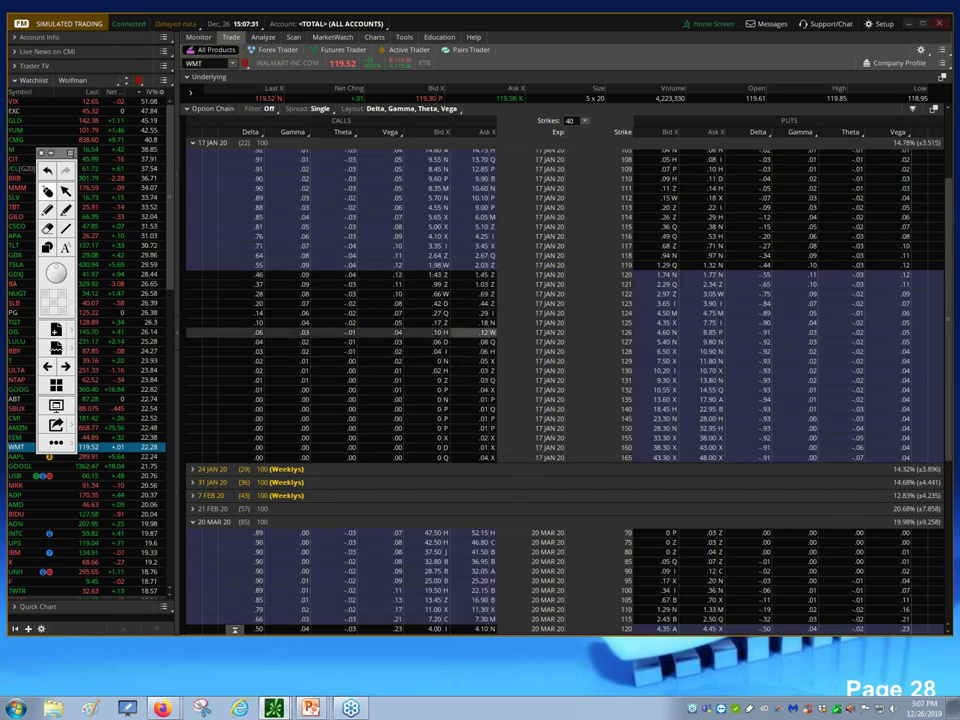
Expand WMT's 21 FEB 20 expiration and compare its options with the 17 JAN 20 and 20 MAR 20 expirations.
click(200, 509)
scroll(420, 590, down, 1)
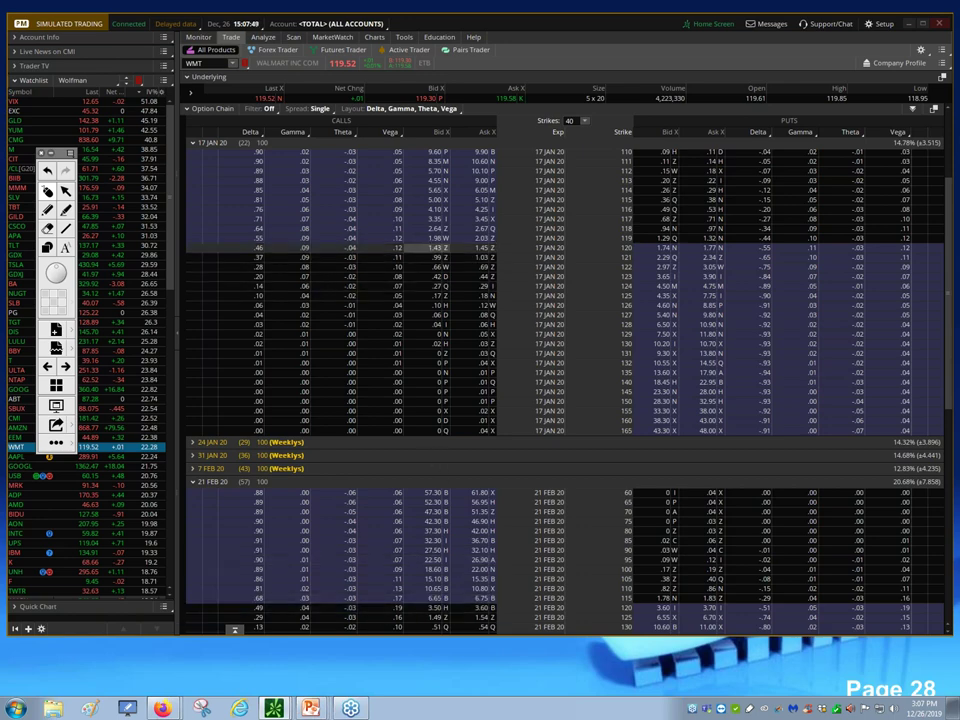
scroll(516, 514, down, 7)
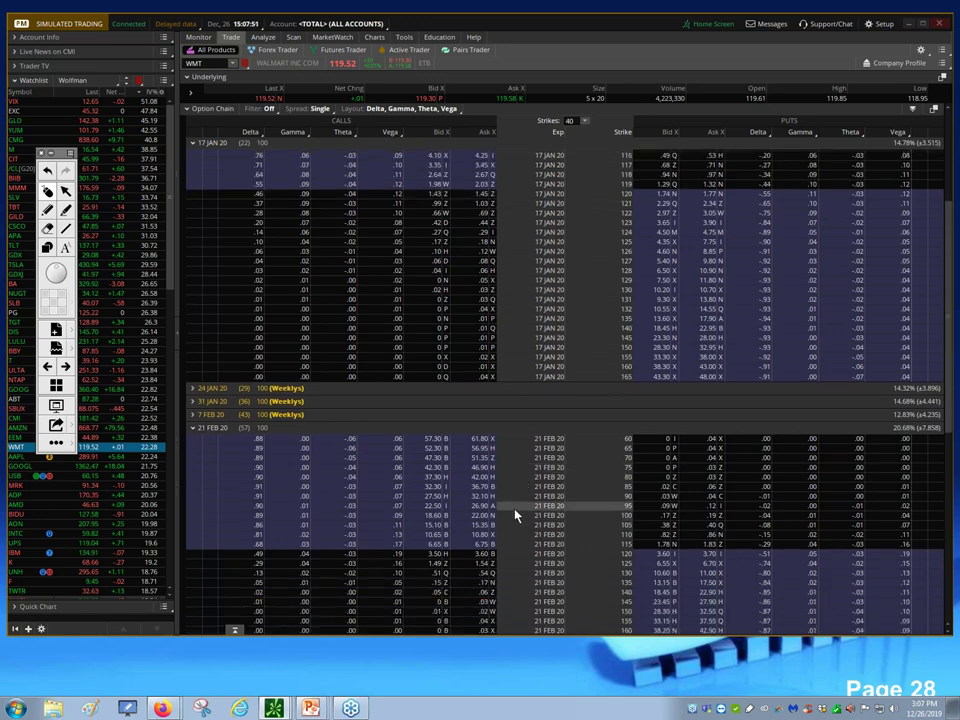
scroll(478, 500, down, 1)
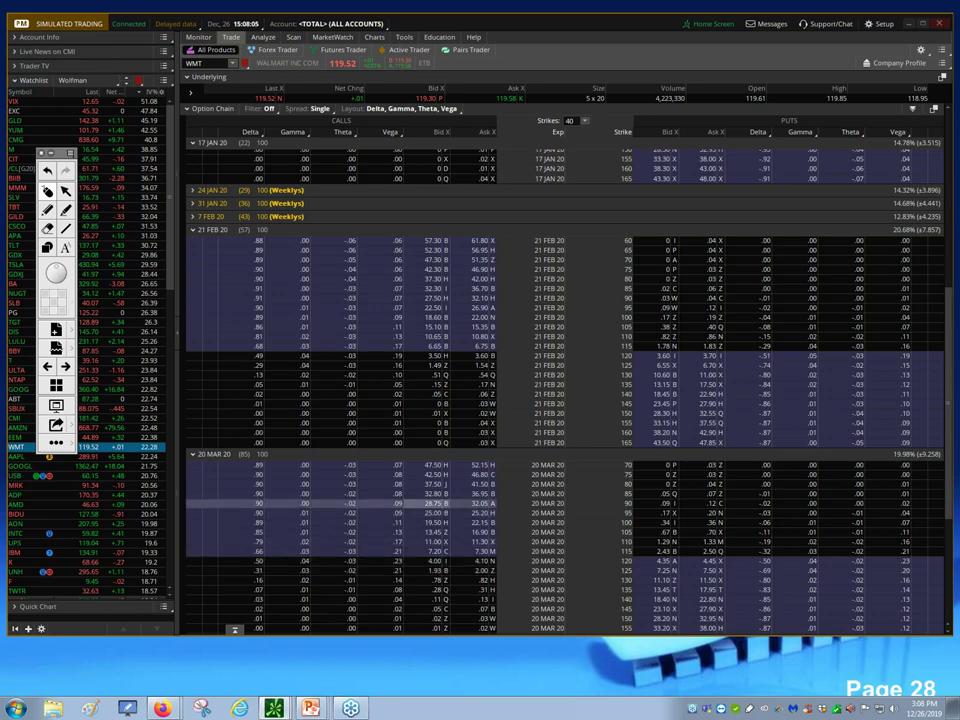
scroll(459, 253, up, 8)
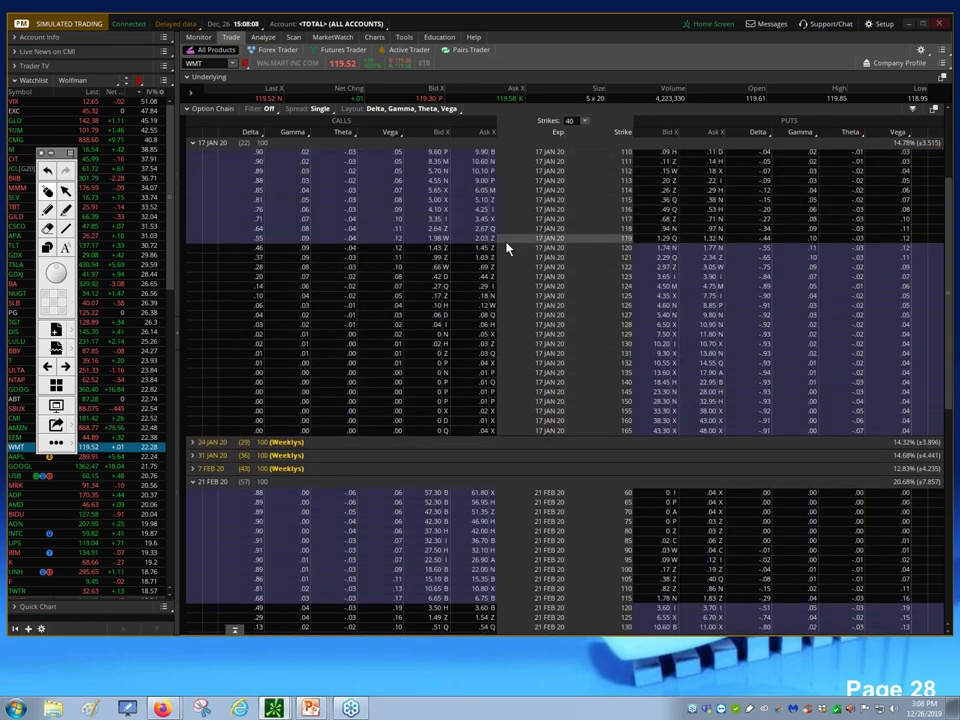
scroll(507, 248, up, 5)
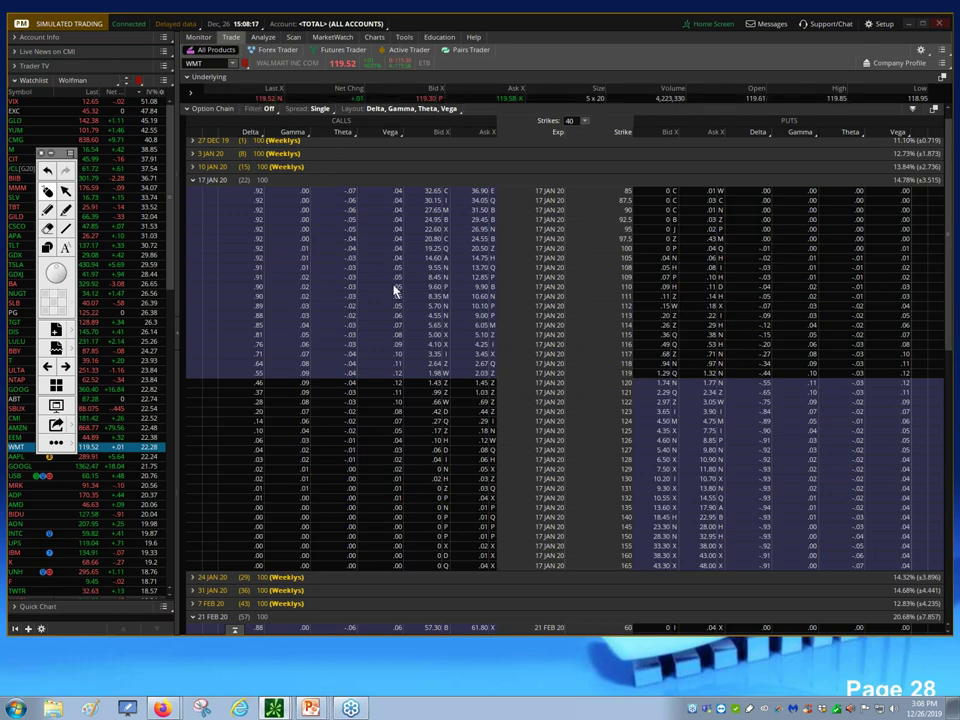
scroll(530, 390, down, 5)
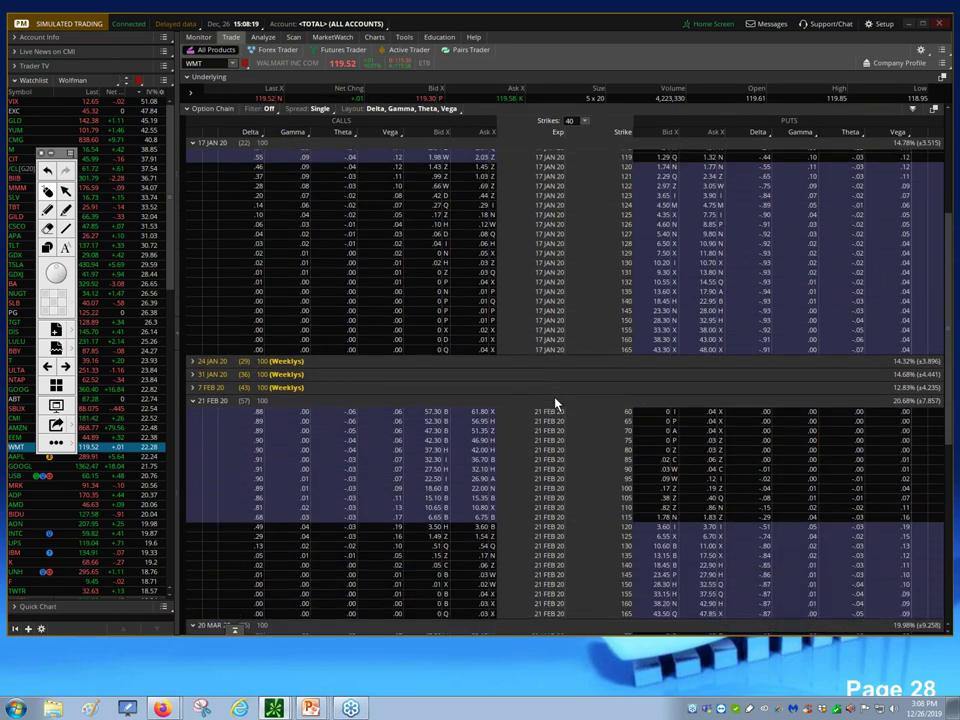
scroll(556, 403, down, 6)
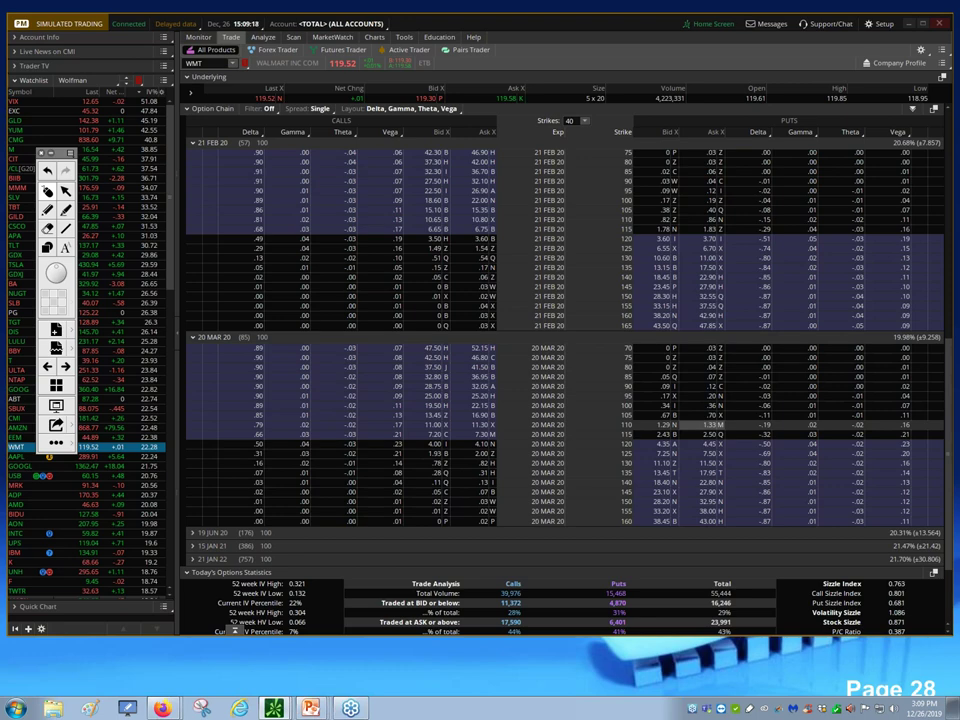
Build a WMT 20 MAR 20 combo order that buys 10 of the 110 puts and sells 10 of the 125 calls.
click(716, 425)
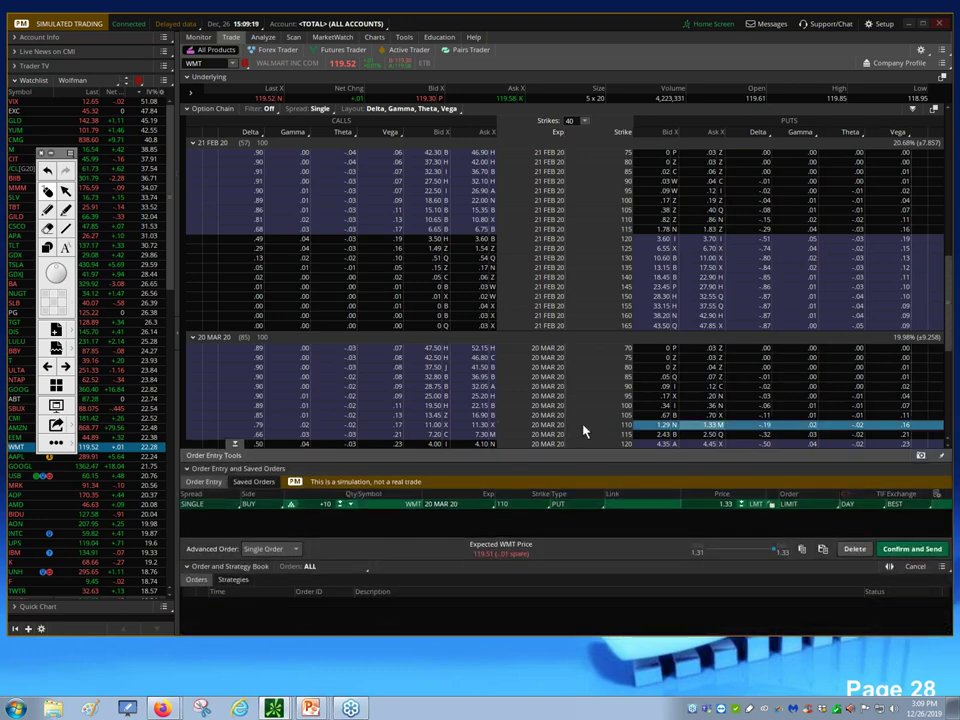
scroll(550, 420, down, 2)
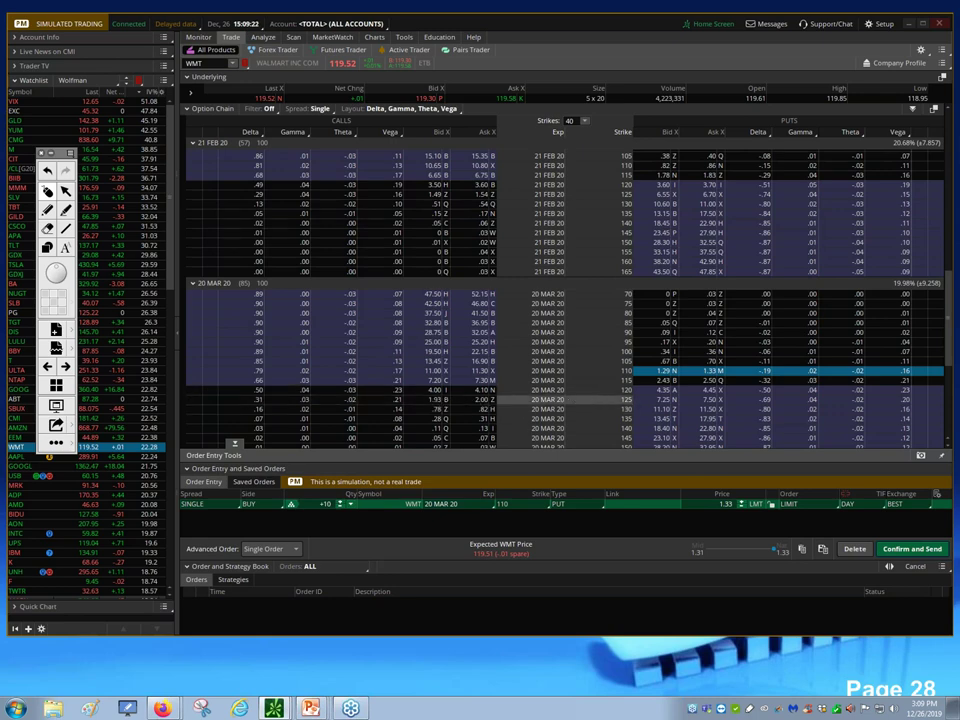
click(437, 399)
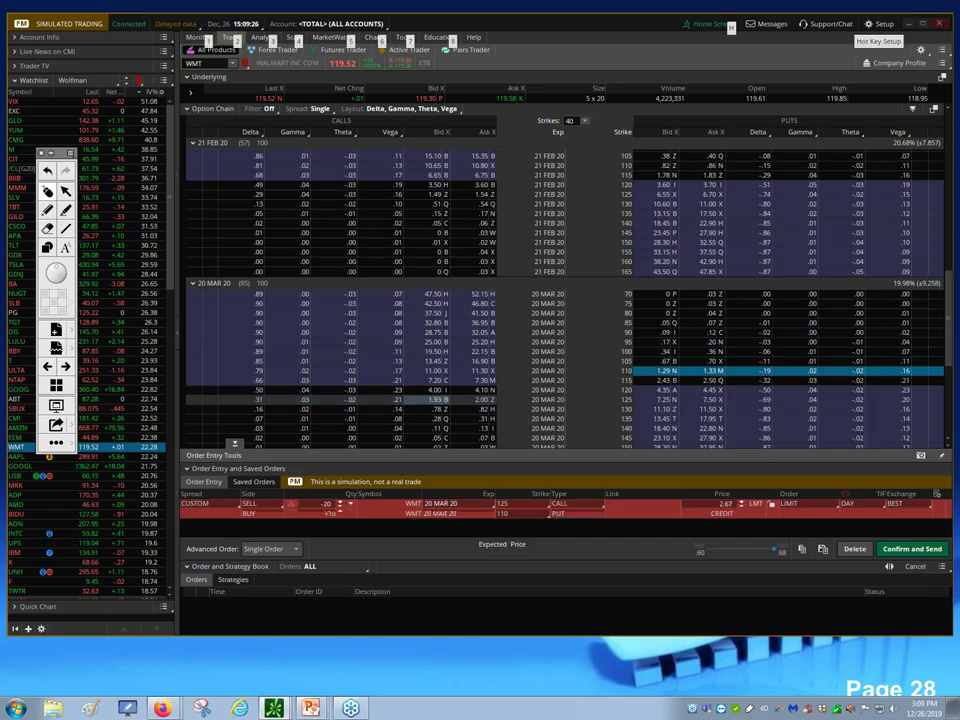
click(340, 503)
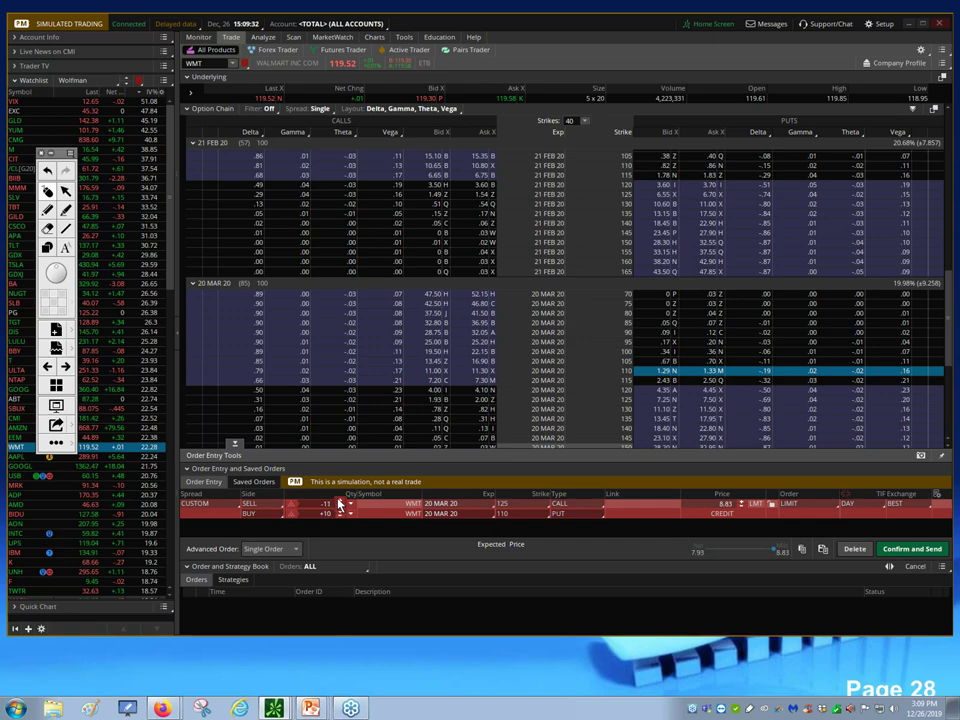
click(340, 503)
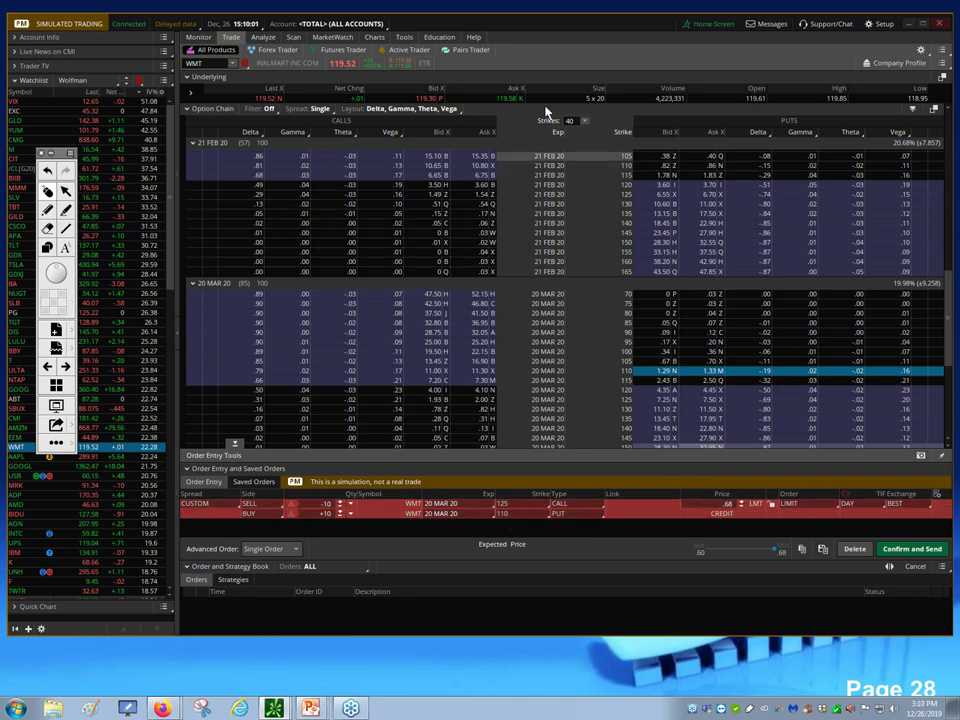
Check the WMT price chart, and load the GLD option chain on the trade page.
click(375, 38)
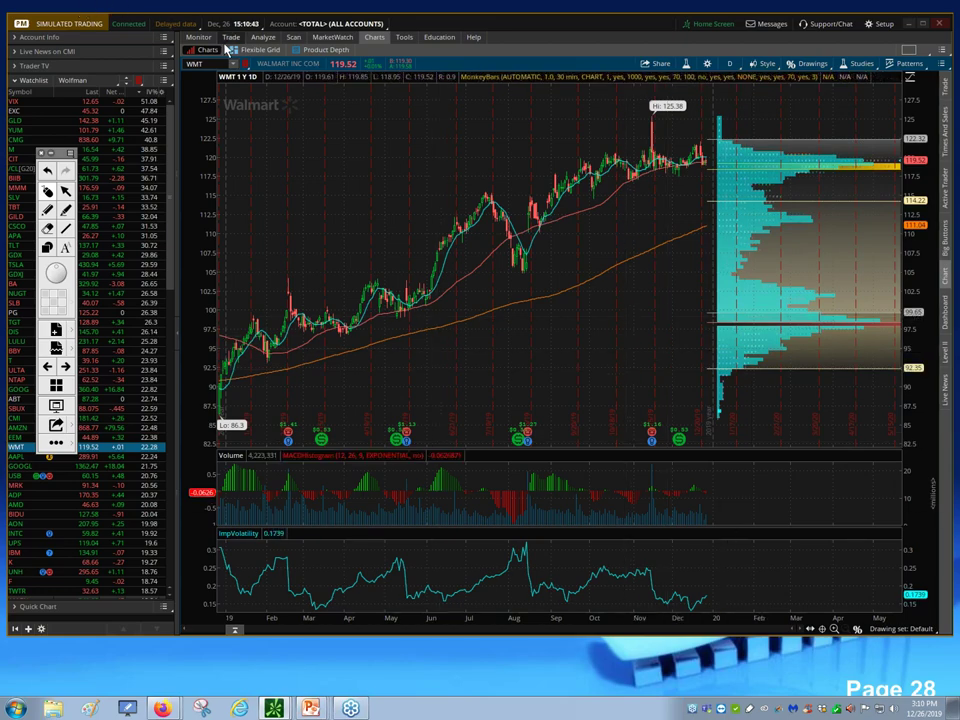
click(232, 38)
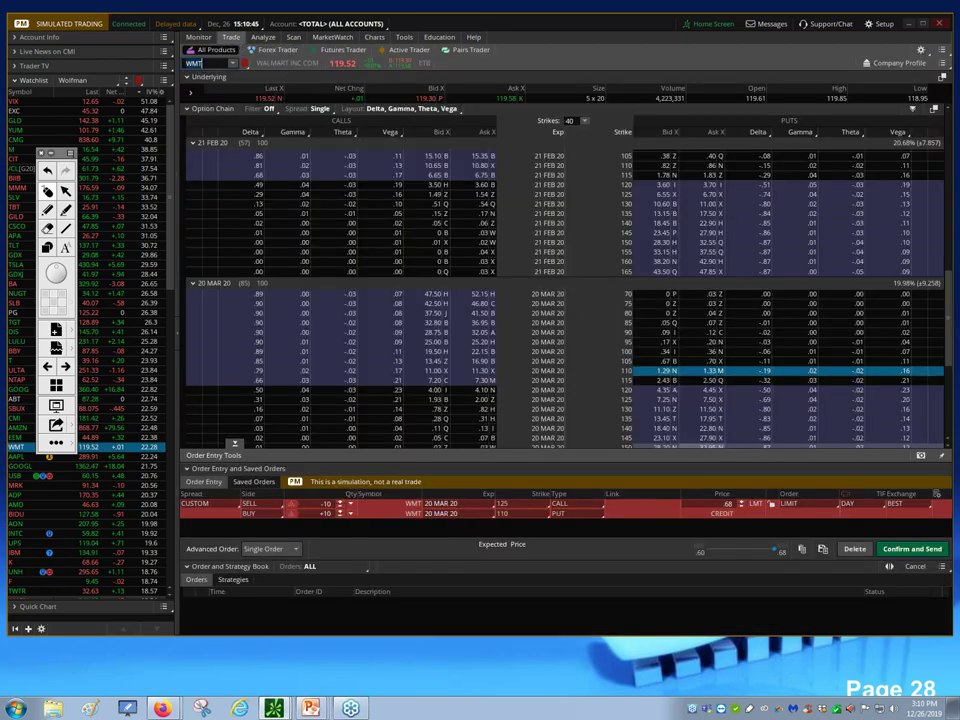
text(GLD)
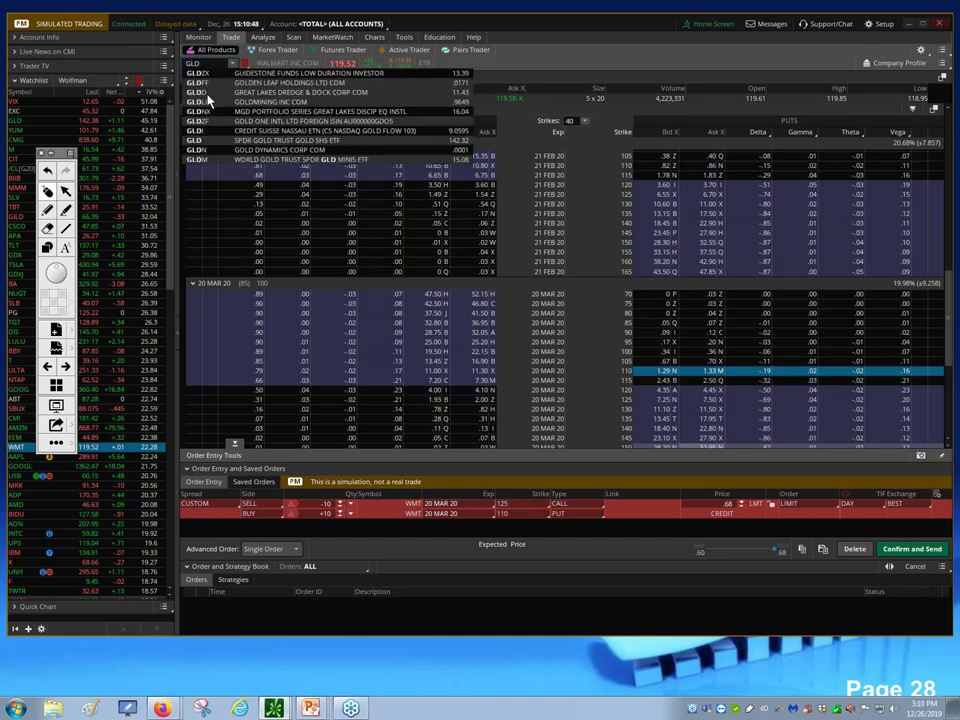
key(Return)
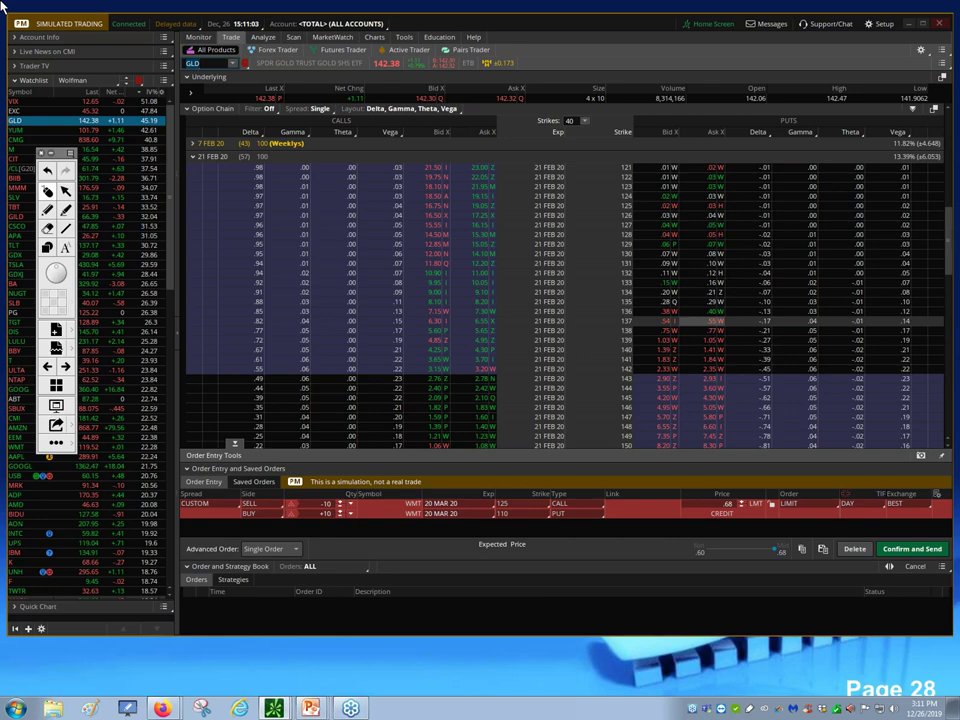
Switch back to the PowerPoint slide show and advance past the Risk Reversal slide to the Options Trading Special offer.
click(745, 678)
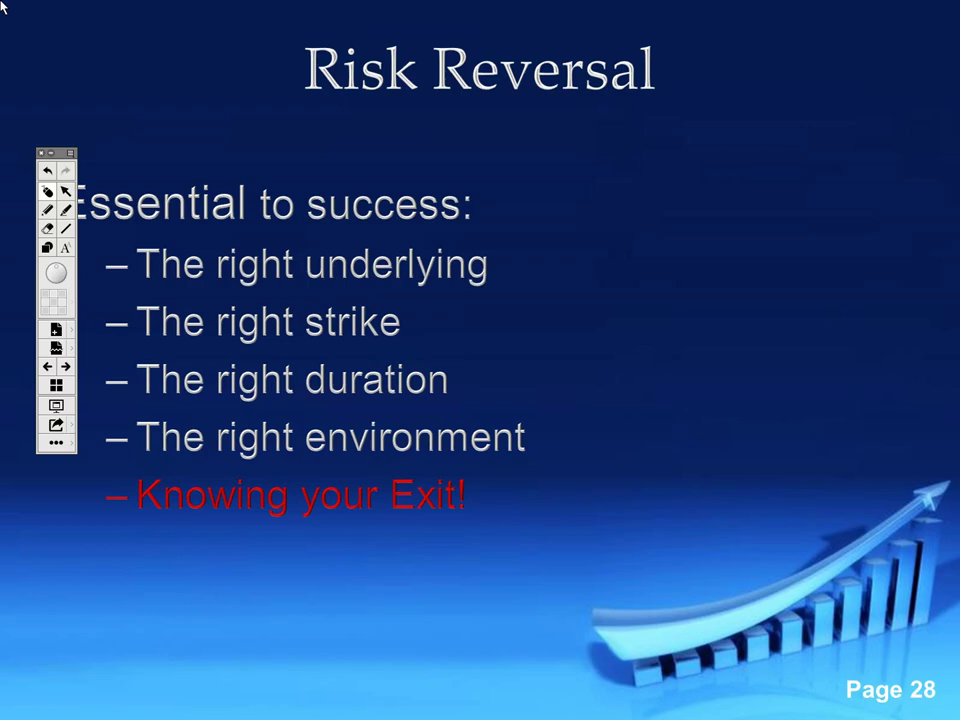
key(Right)
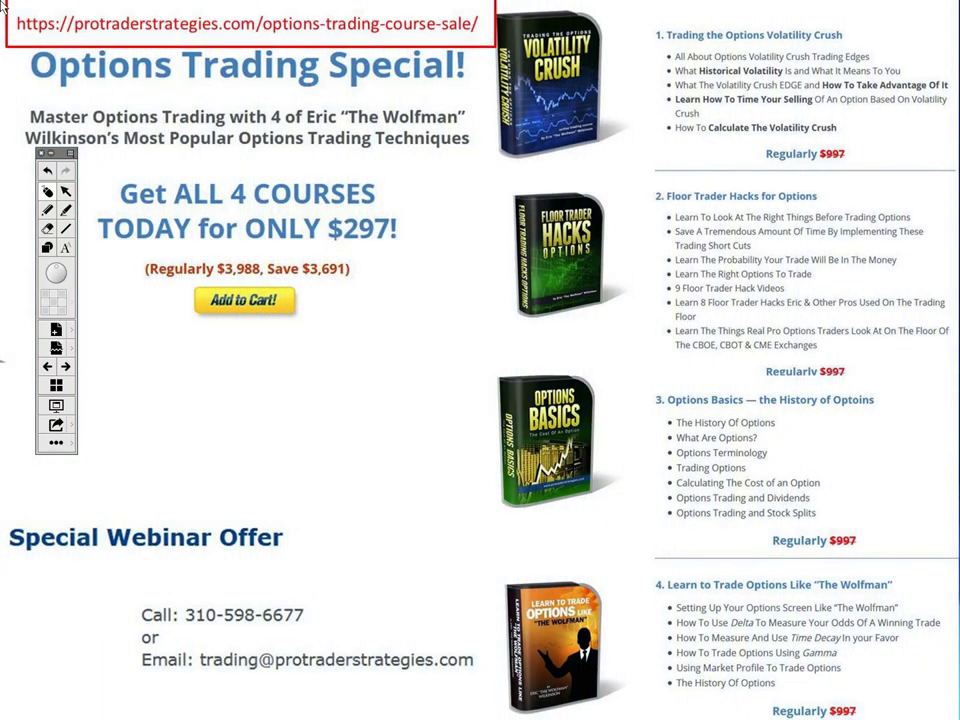